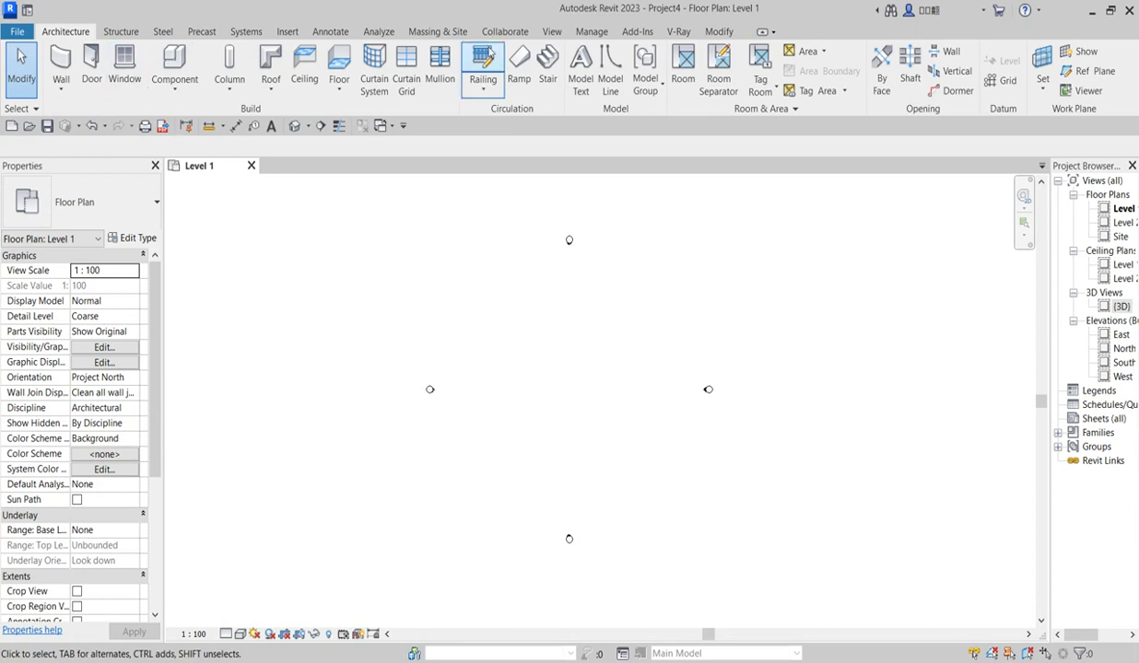
Step: Start an in-place mass from the Massing & Site tab, with the default name Mass 1 prompted
left_click(448, 34)
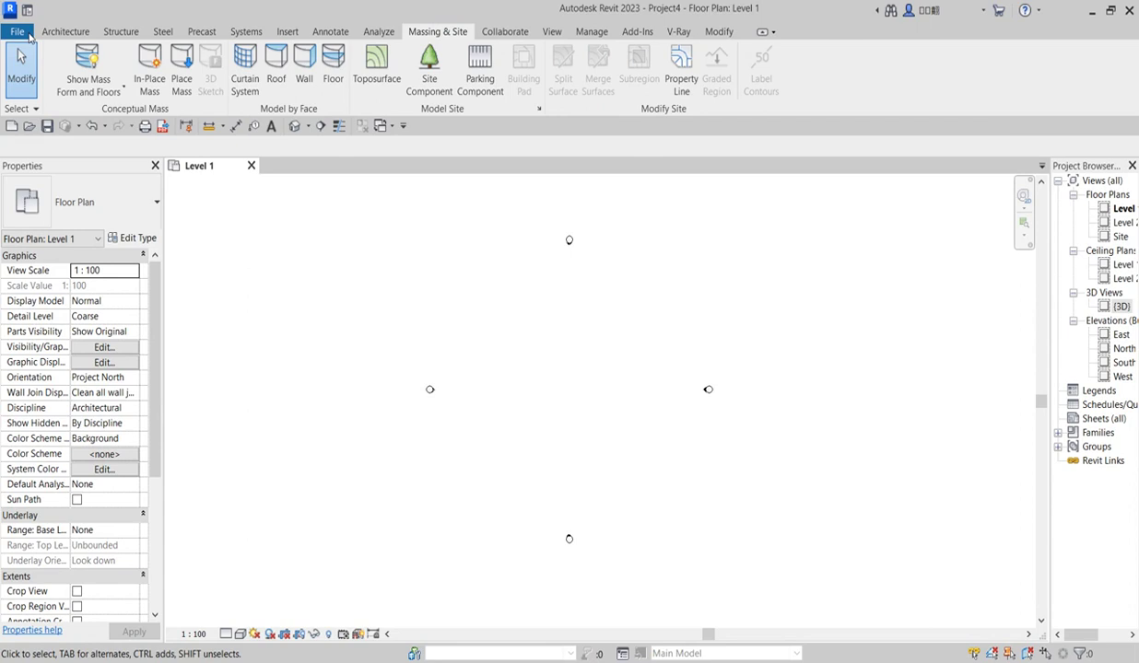
left_click(18, 33)
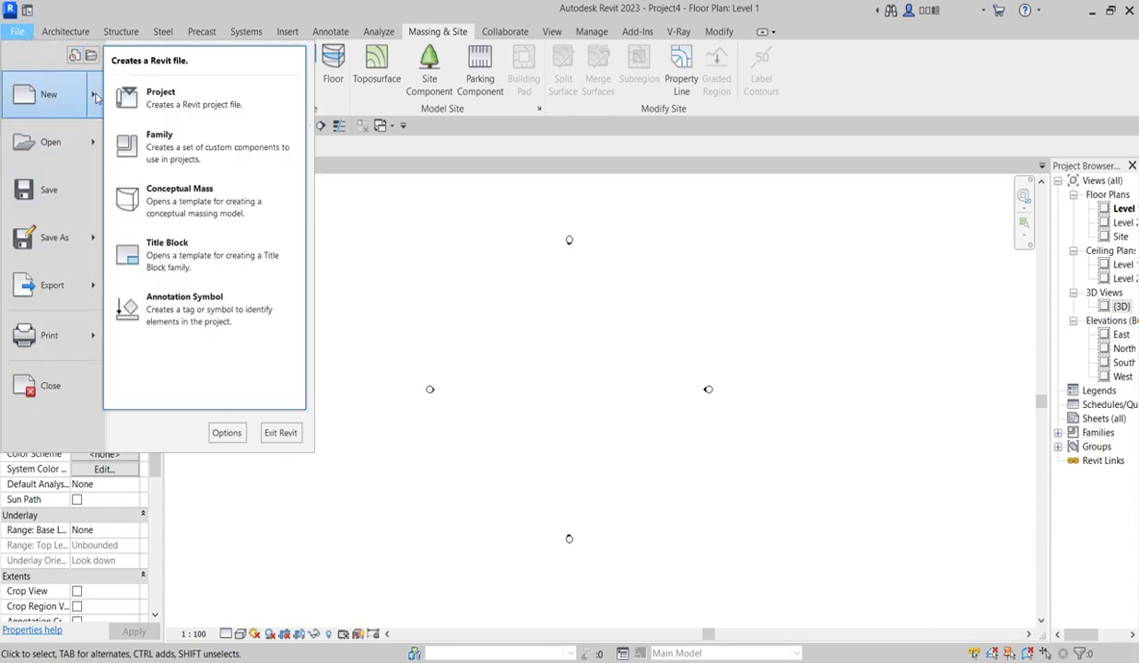
mouse_move(51, 94)
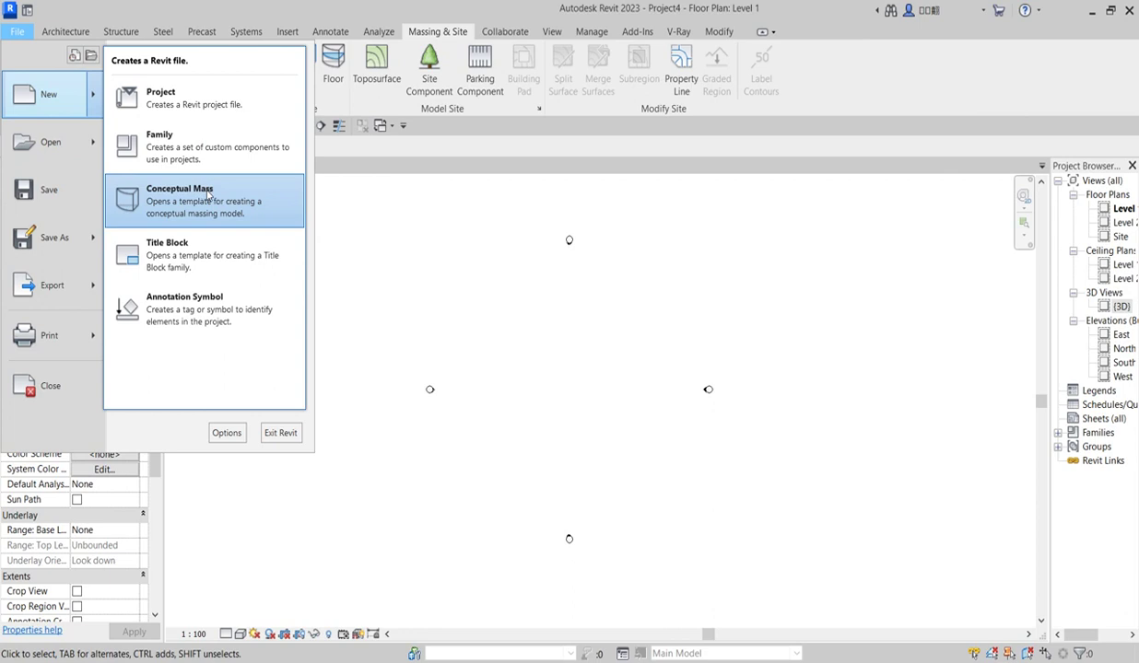
left_click(471, 268)
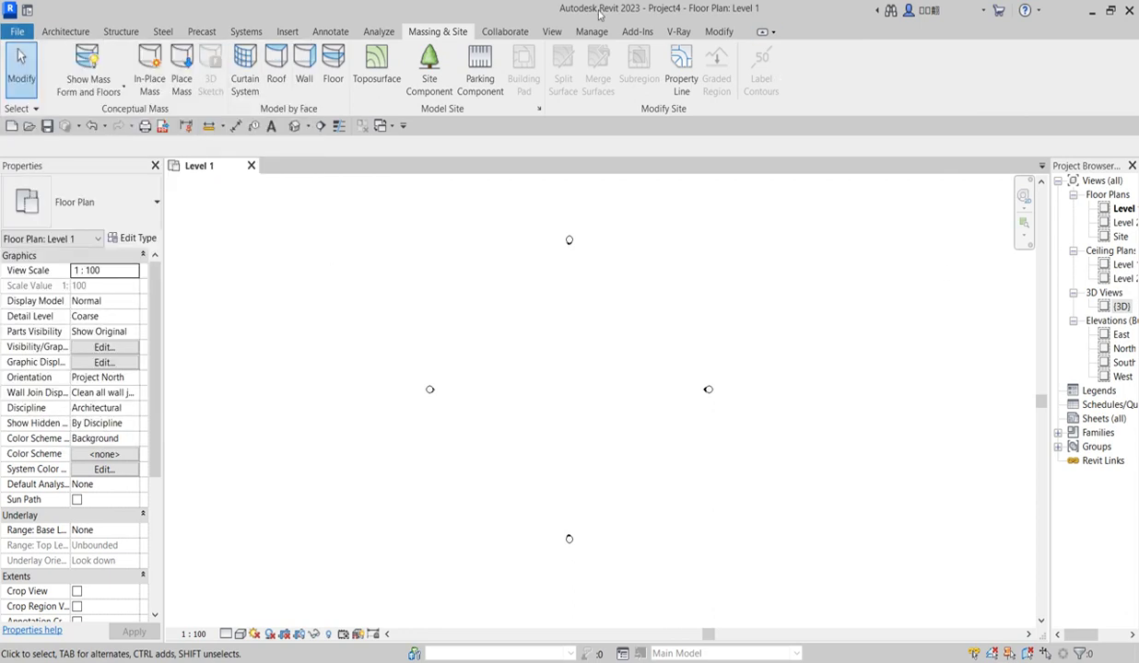
left_click(149, 69)
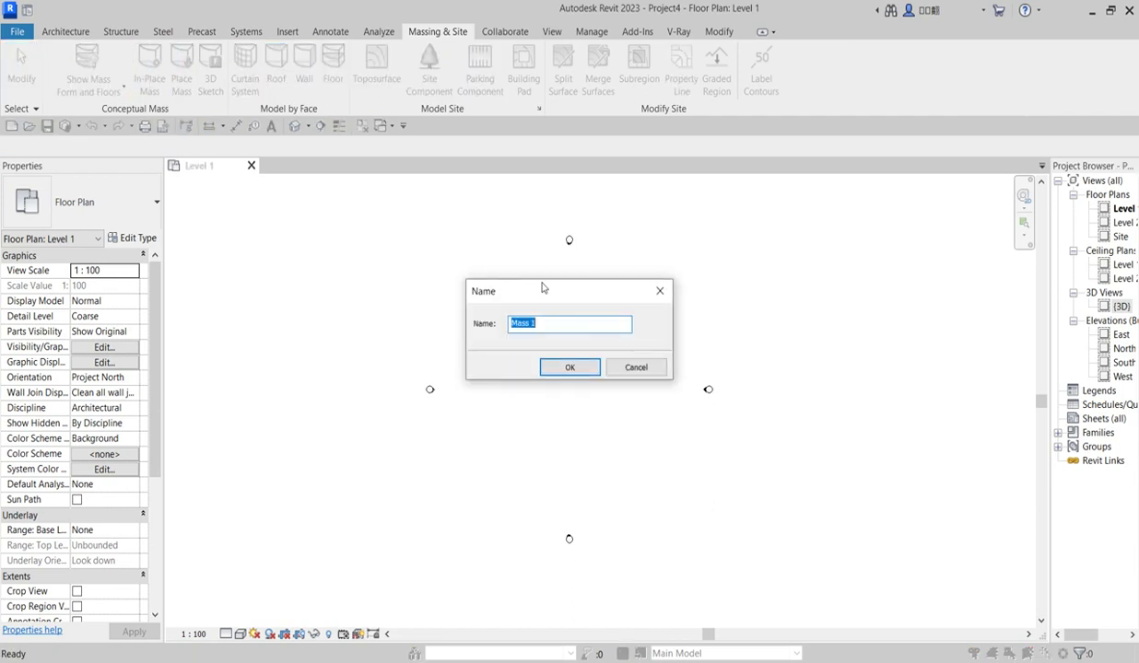
Step: Cancel the pending mass and open the South elevation to check Level 2's height
left_click(662, 292)
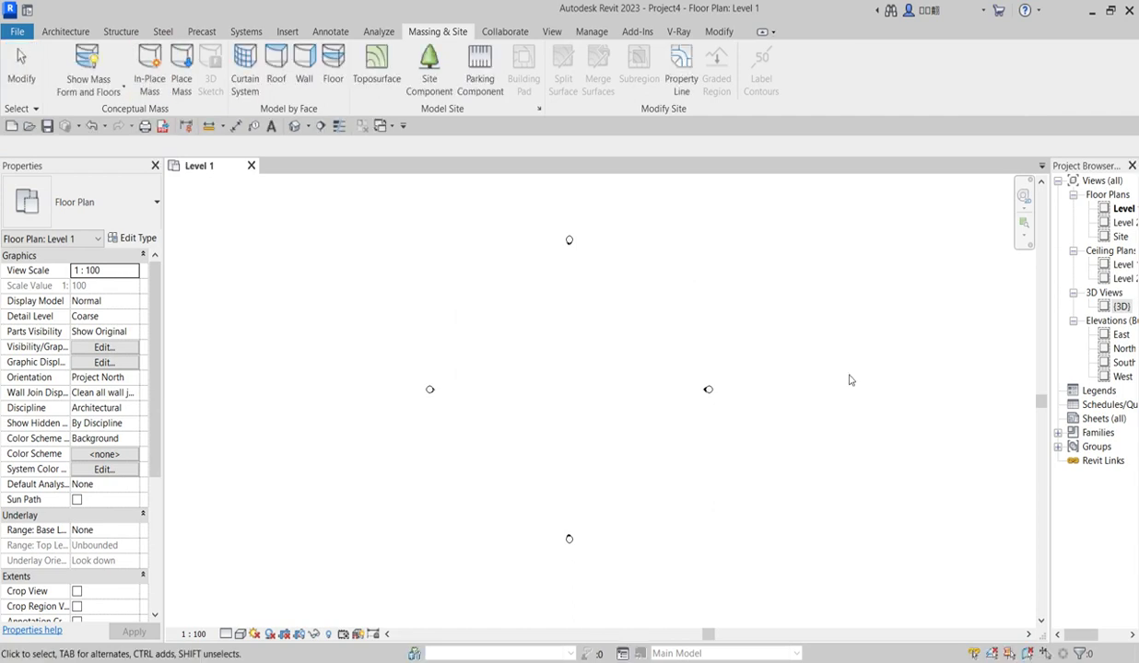
double_click(1124, 363)
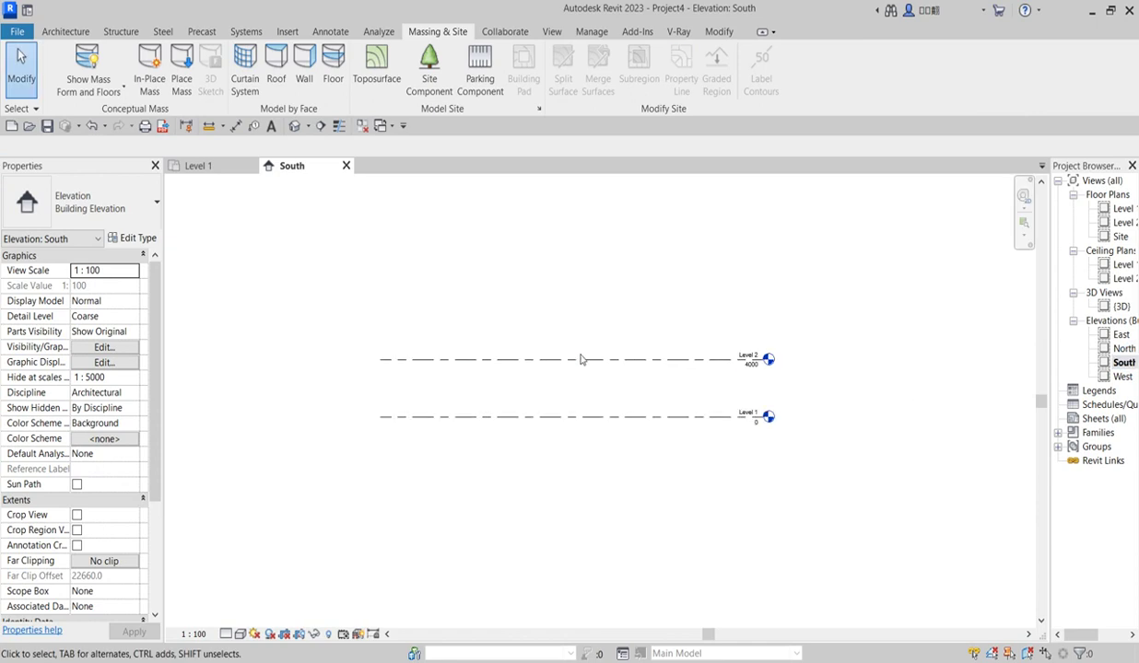
left_click(580, 359)
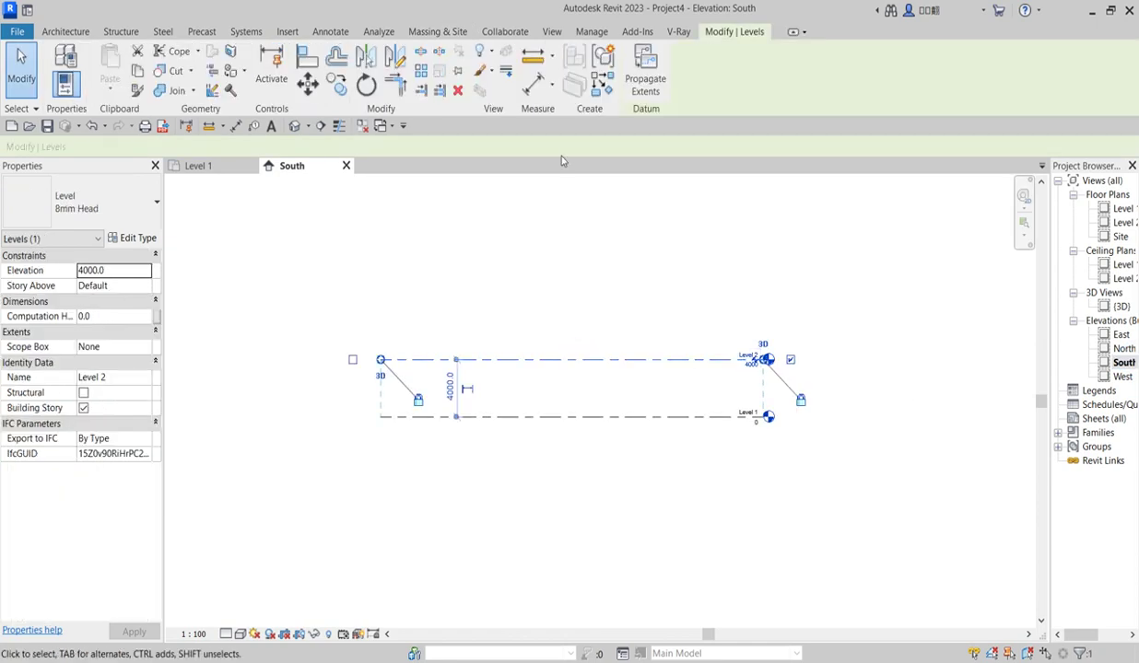
Step: Draw Levels 3, 4 and 5 at elevations 7600, 10700 and 14900 above Level 2
left_click(604, 84)
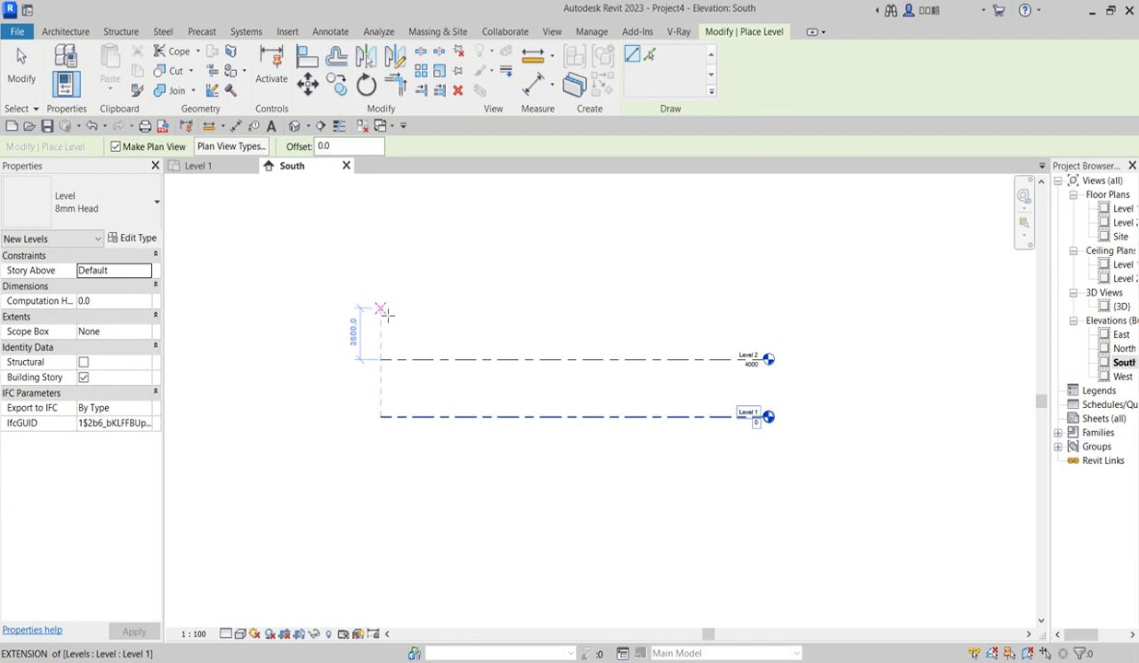
left_click(381, 308)
left_click(756, 310)
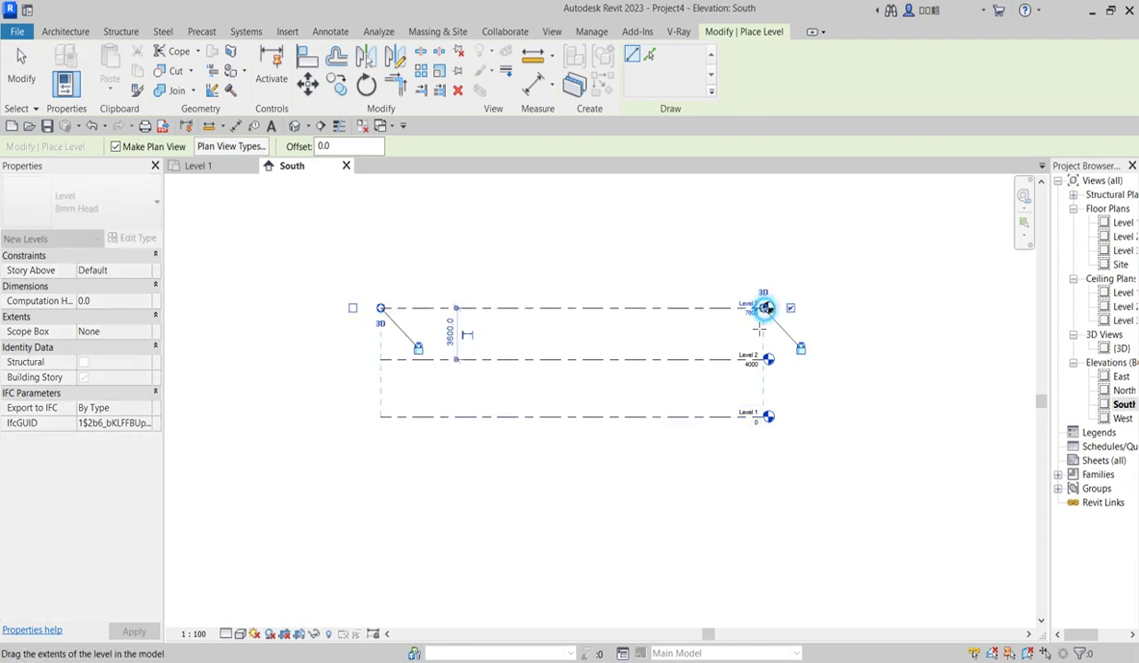
left_click(381, 265)
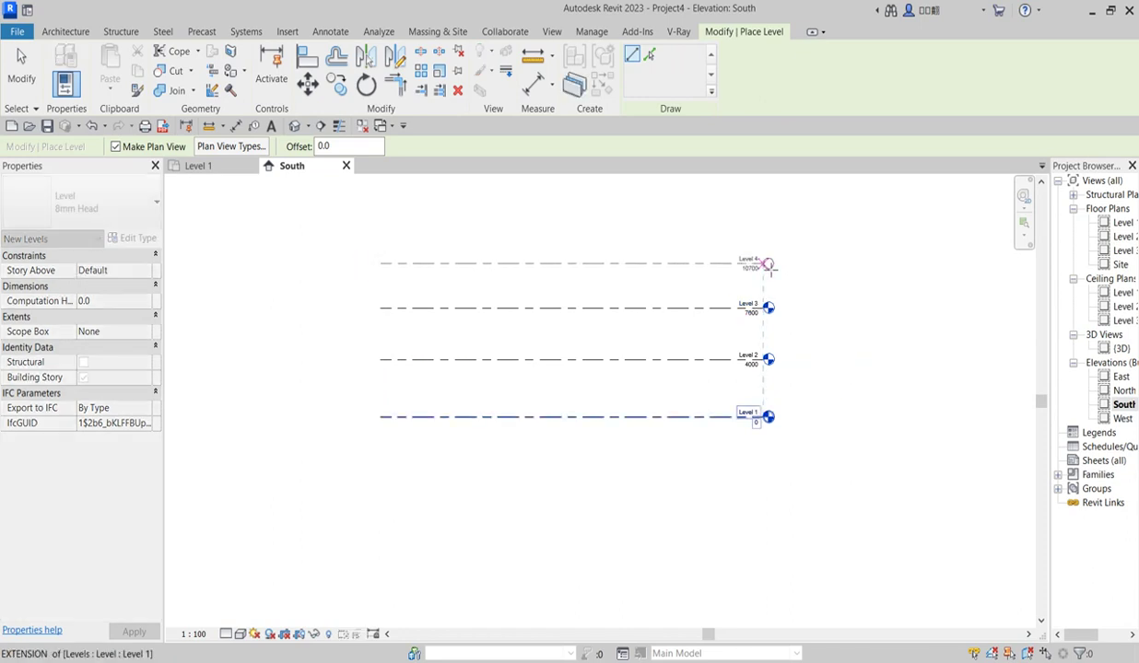
left_click(756, 264)
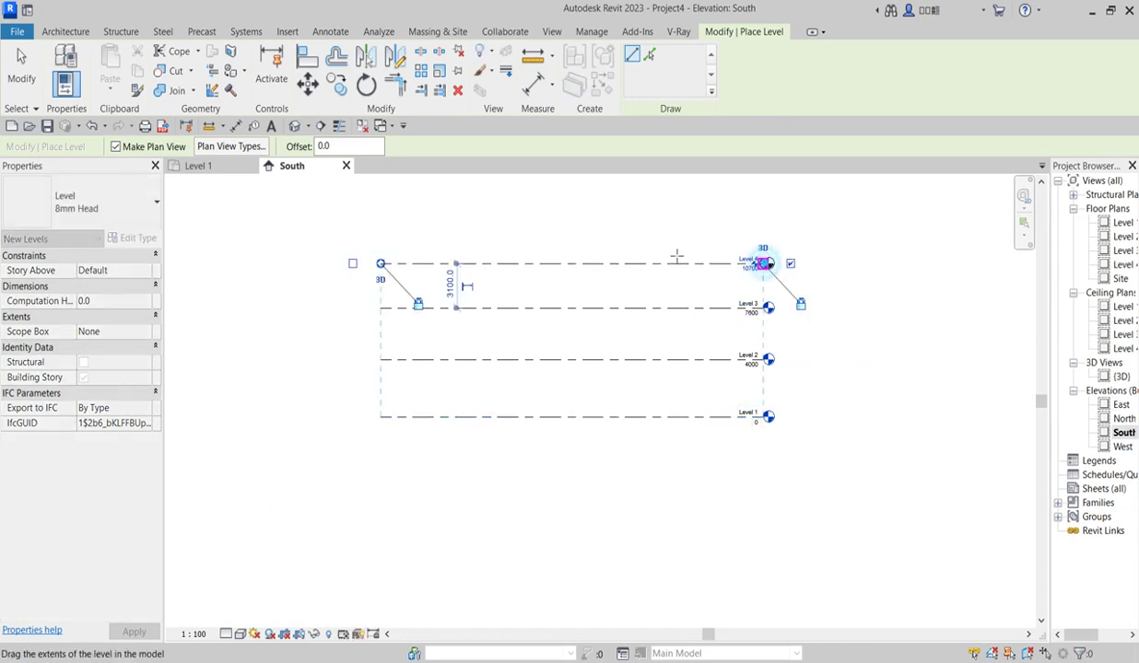
left_click(382, 203)
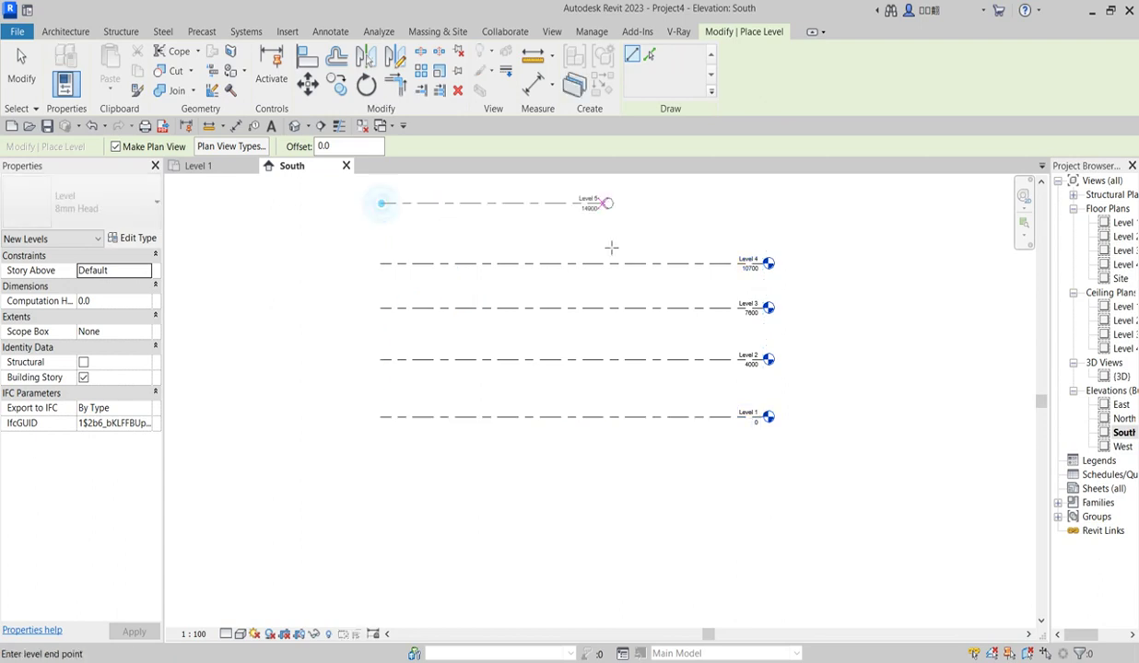
left_click(766, 230)
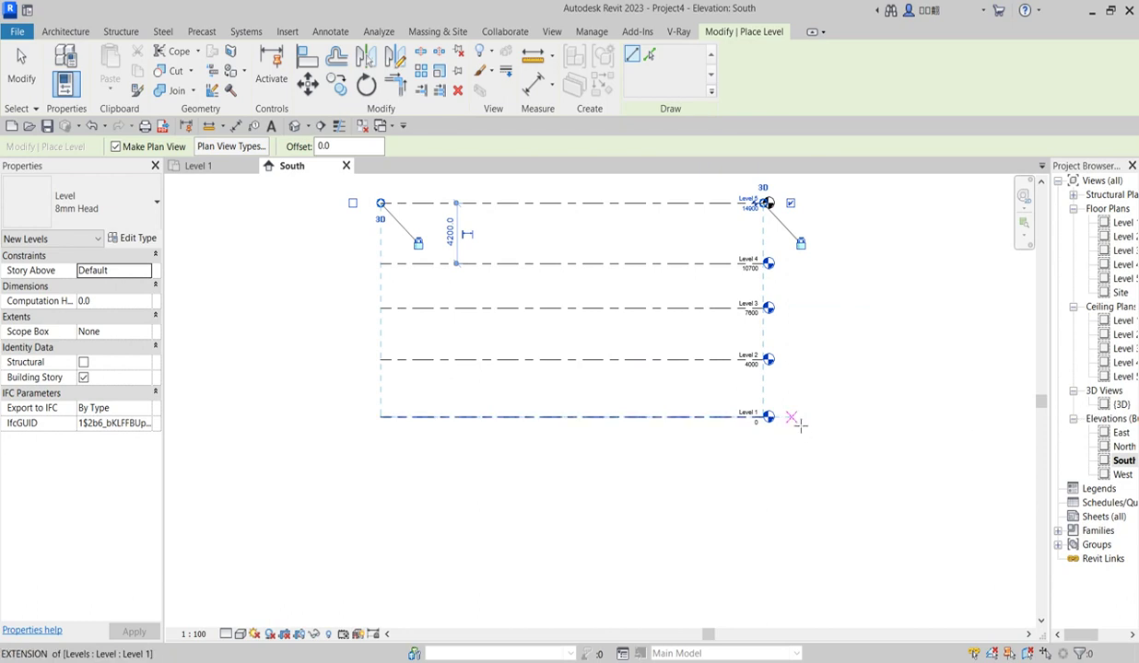
key("Escape")
key("Escape")
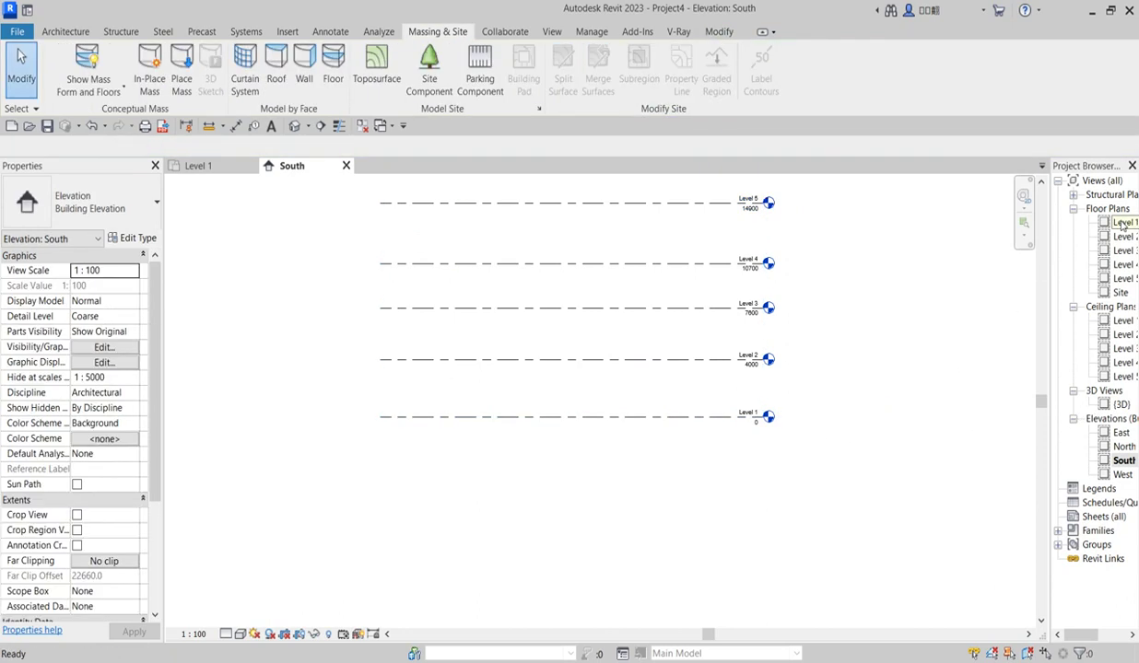
Step: On the Level 1 plan, start an in-place mass named Mass 1
double_click(1122, 224)
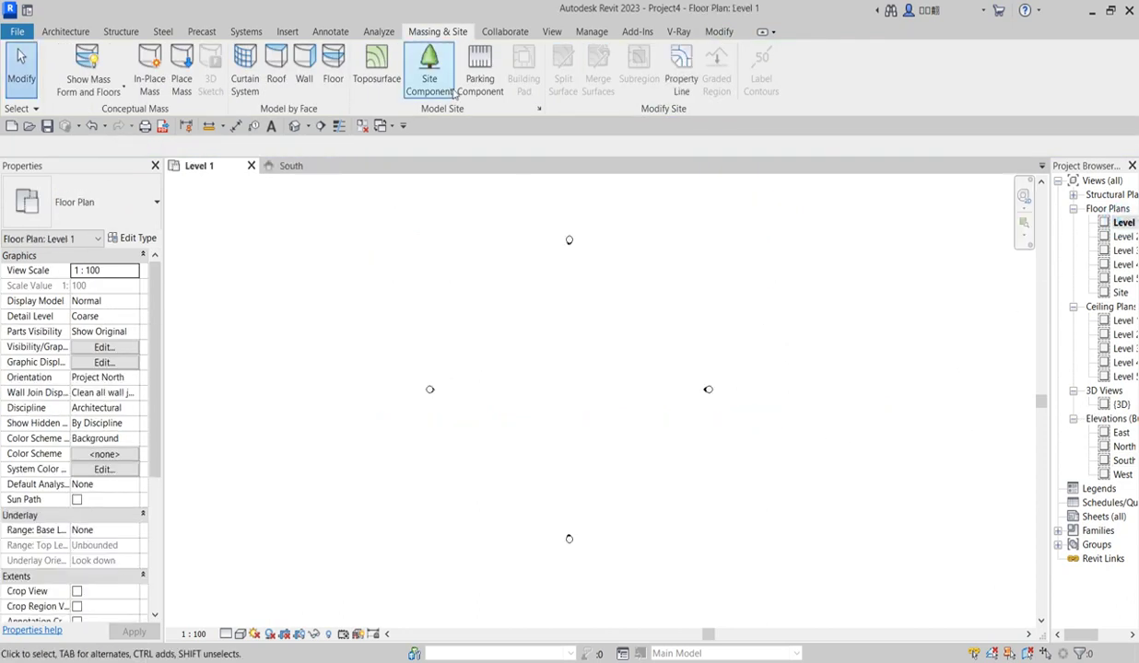
left_click(153, 72)
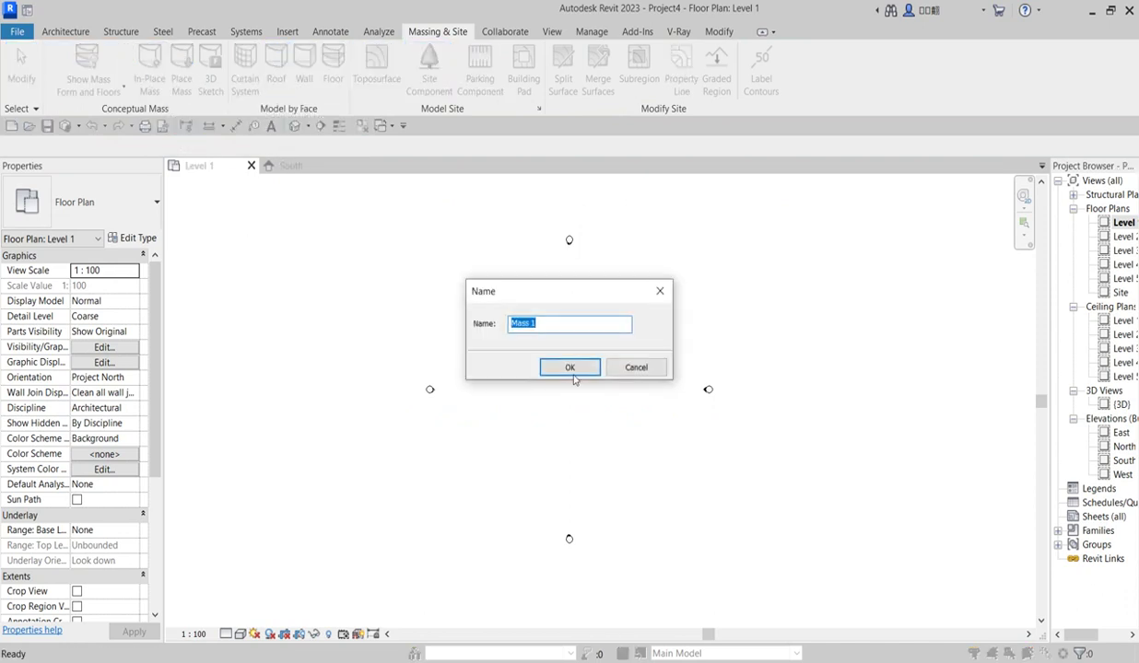
left_click(564, 368)
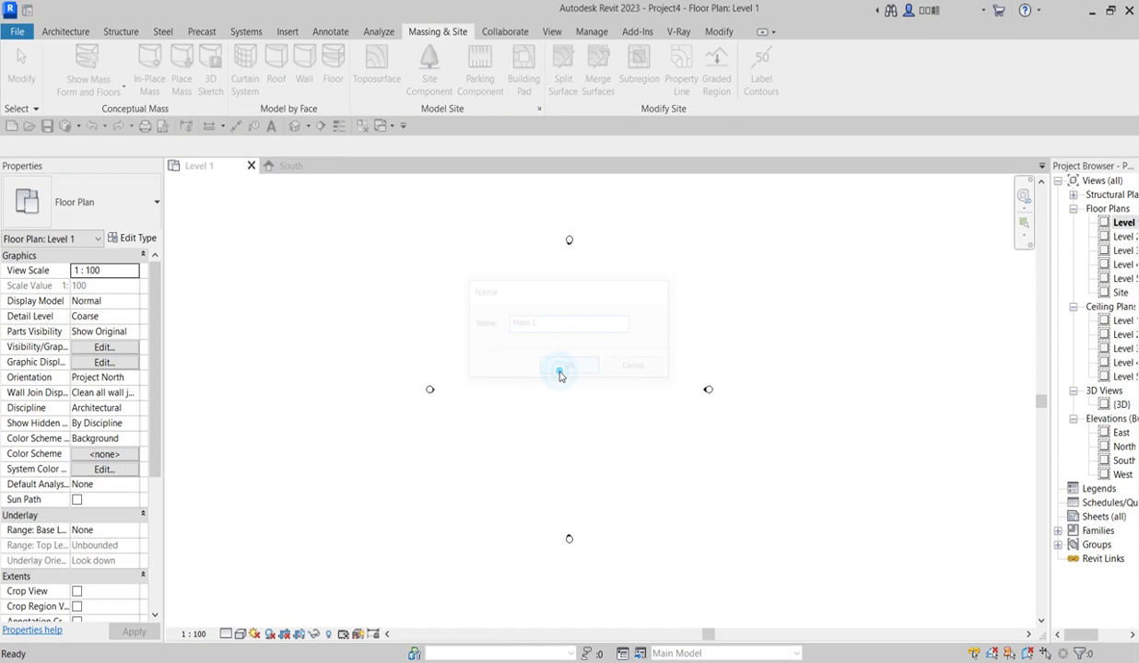
Step: Sketch a 19000 by 16000 rectangular profile on Level 1
left_click(177, 54)
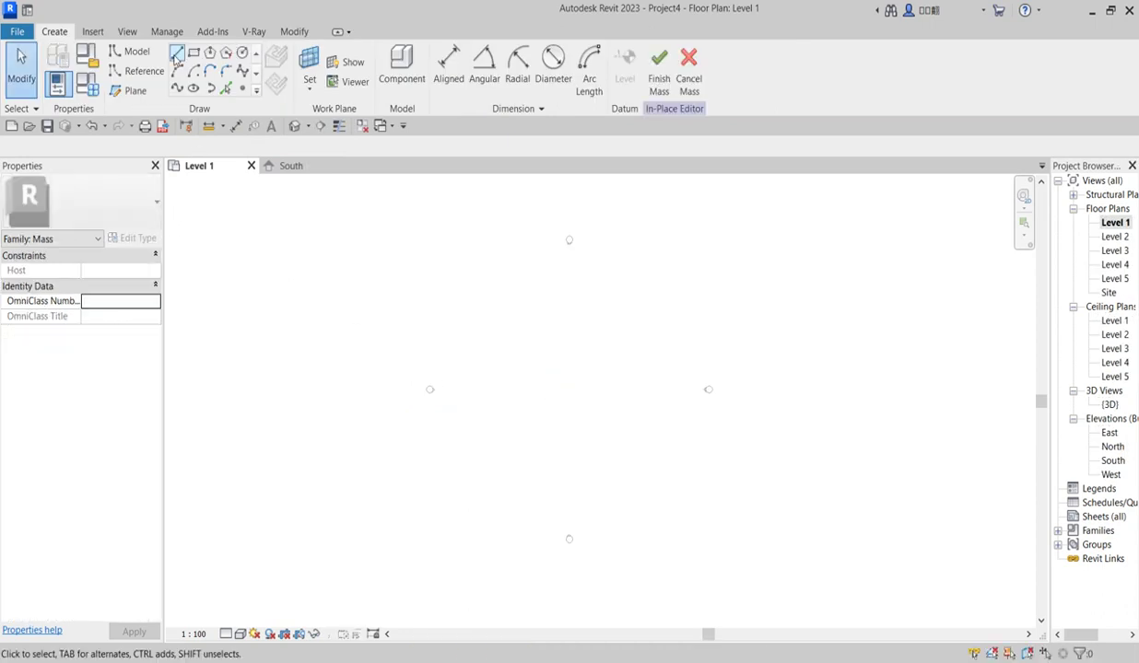
left_click(194, 54)
left_click(491, 319)
left_click(648, 459)
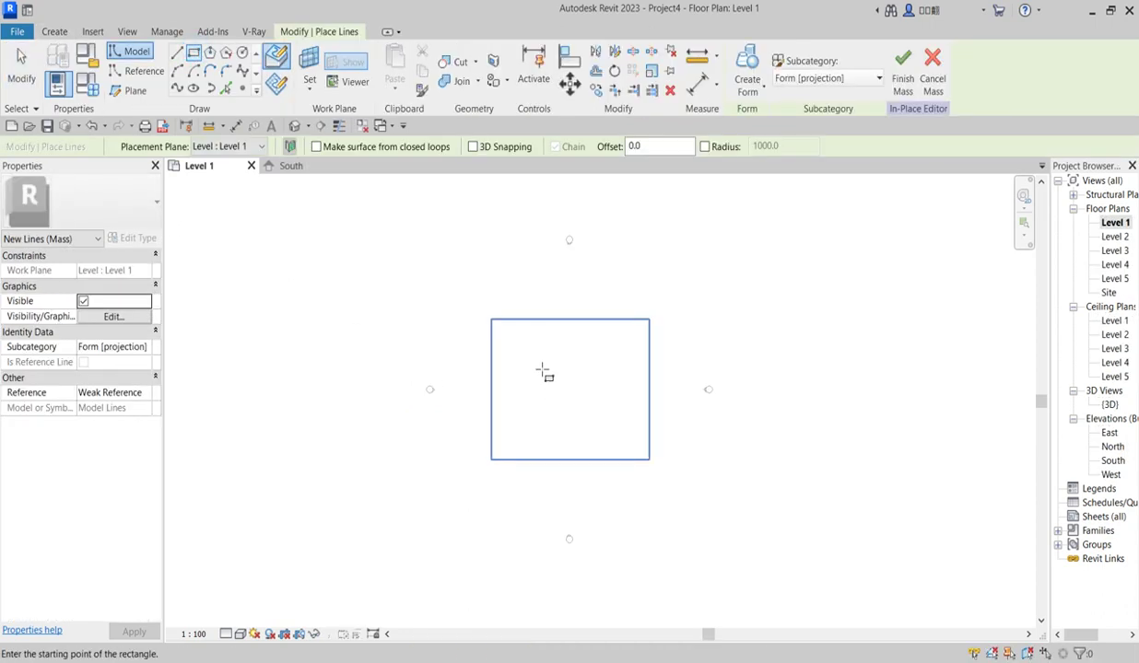
left_click(521, 342)
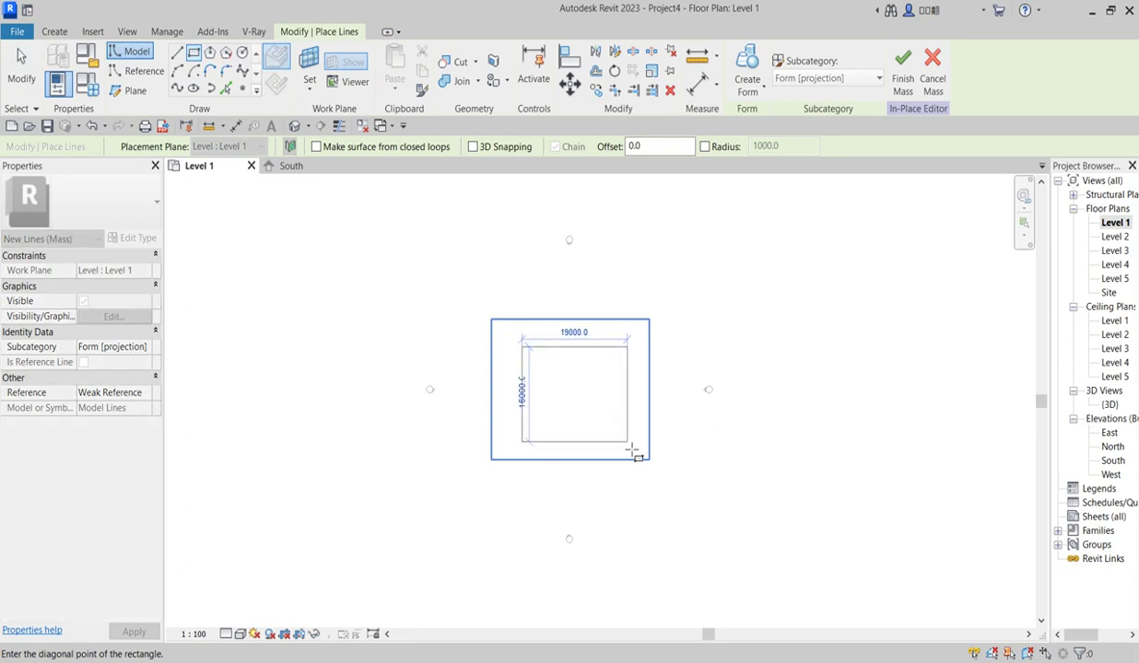
left_click(632, 451)
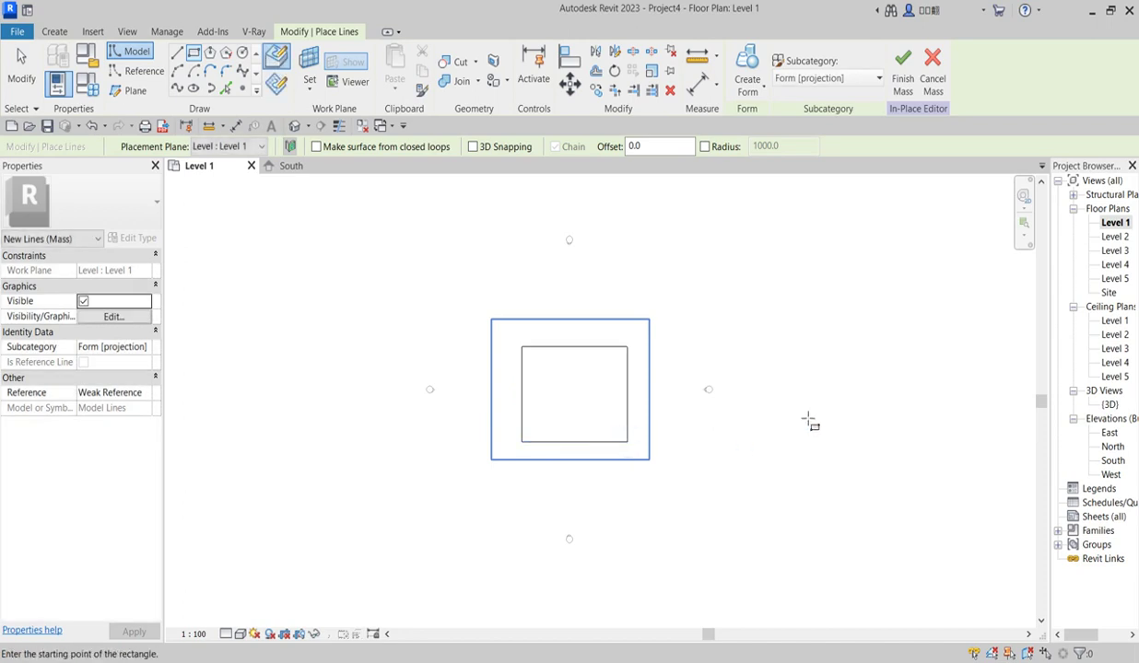
Step: Draw a Level 2 rectangle snapped to the Level 1 profile's corners and select its four lines
double_click(1115, 236)
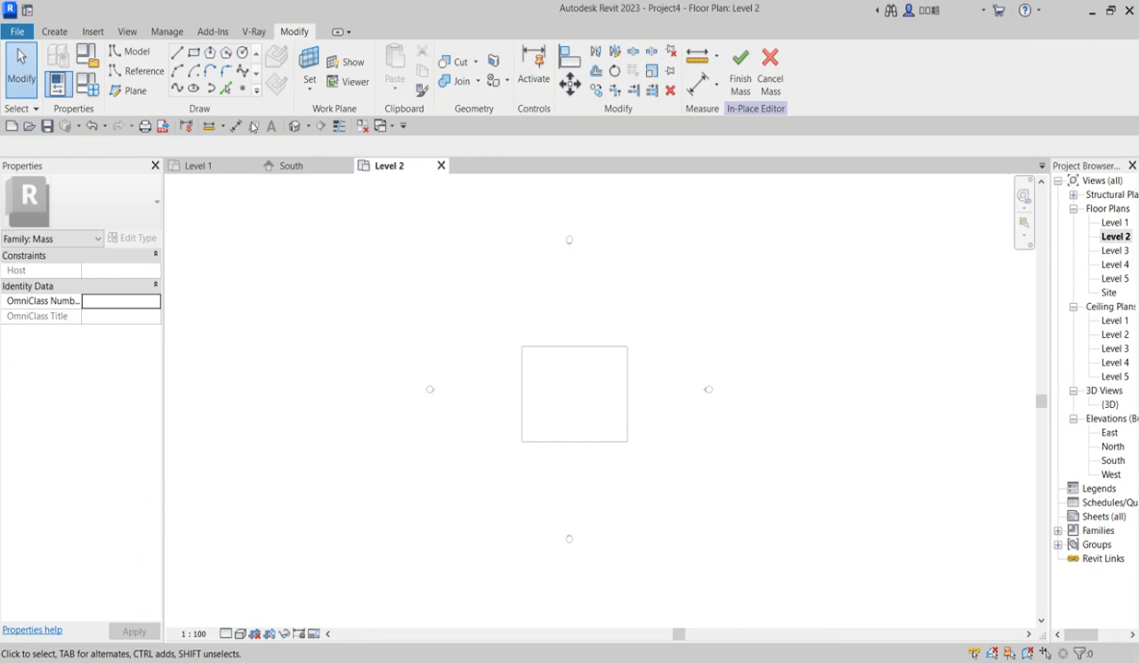
left_click(195, 56)
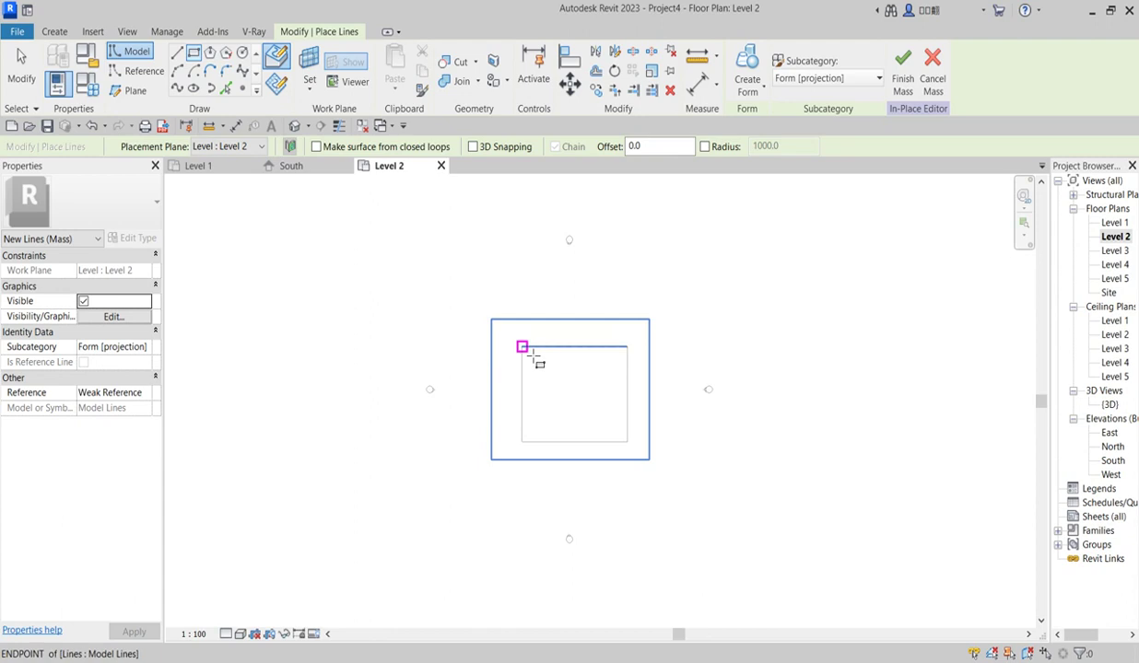
left_click(522, 347)
left_click(627, 442)
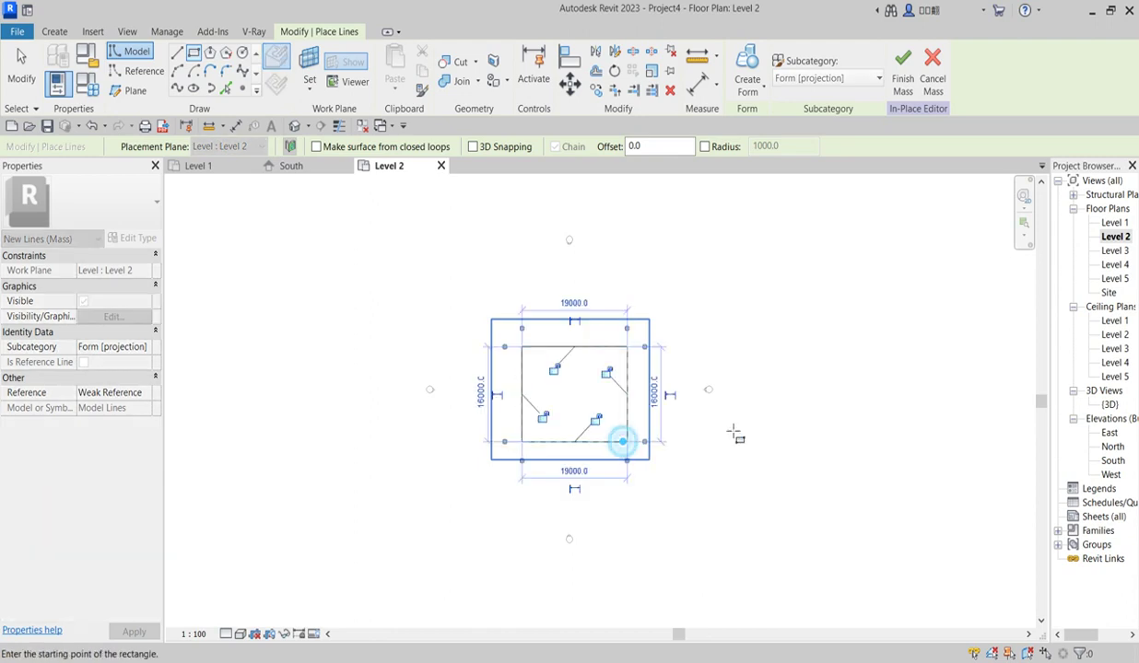
key("Escape")
key("Escape")
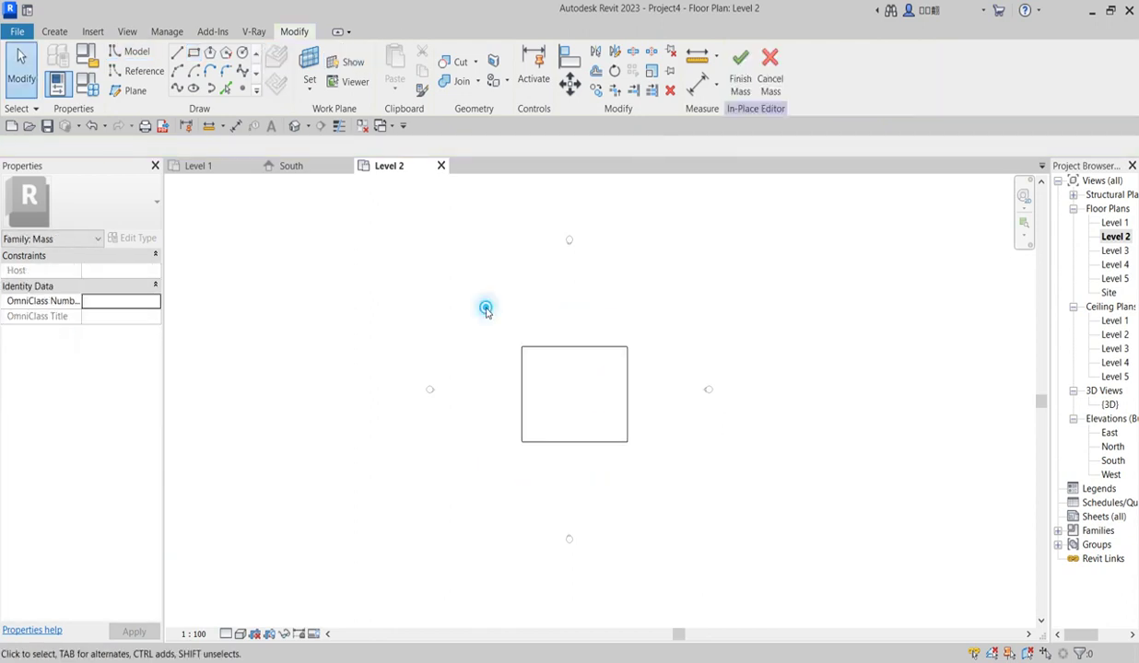
left_click_drag(483, 305, 653, 506)
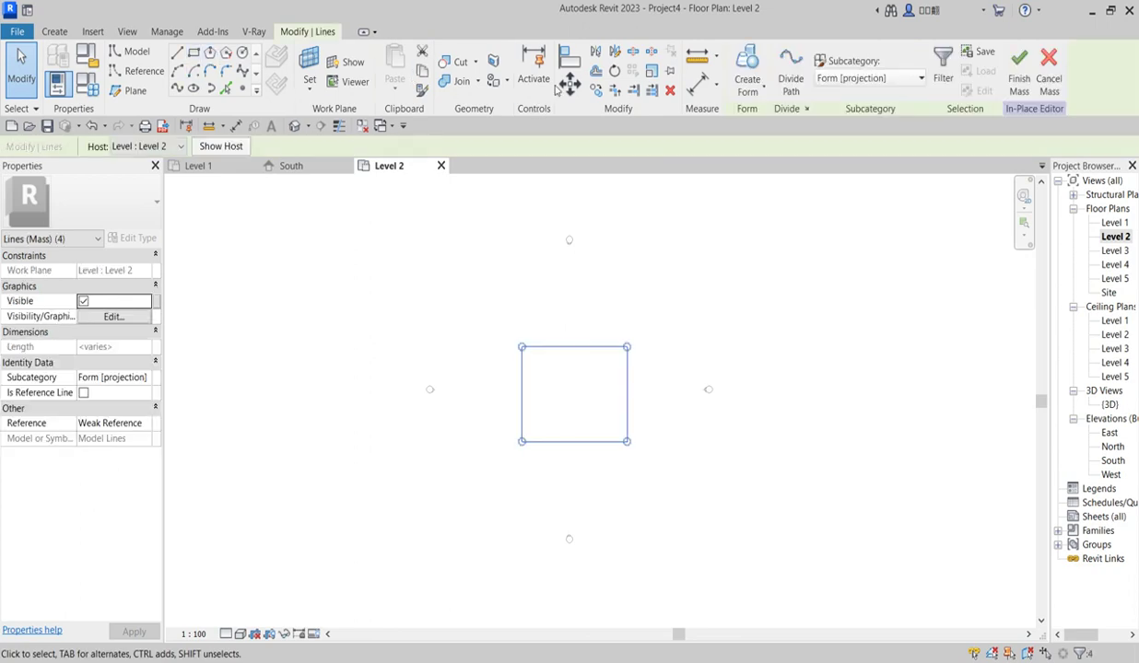
Step: Rotate the Level 2 rectangle 15° about its centre and clear the selection
left_click(615, 72)
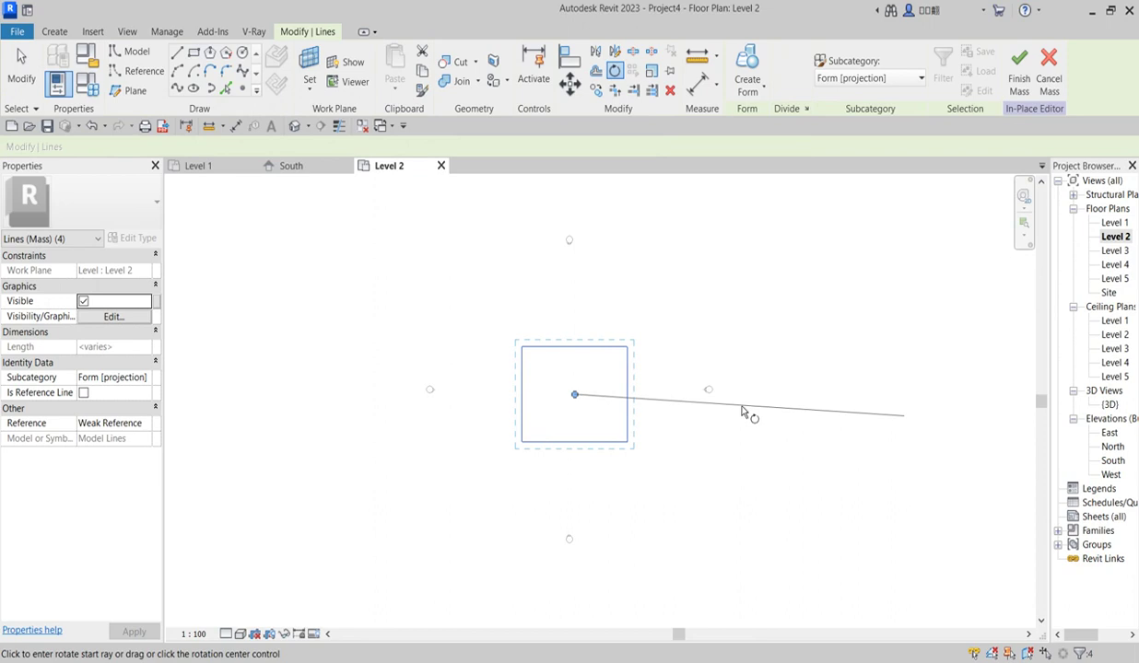
left_click(773, 394)
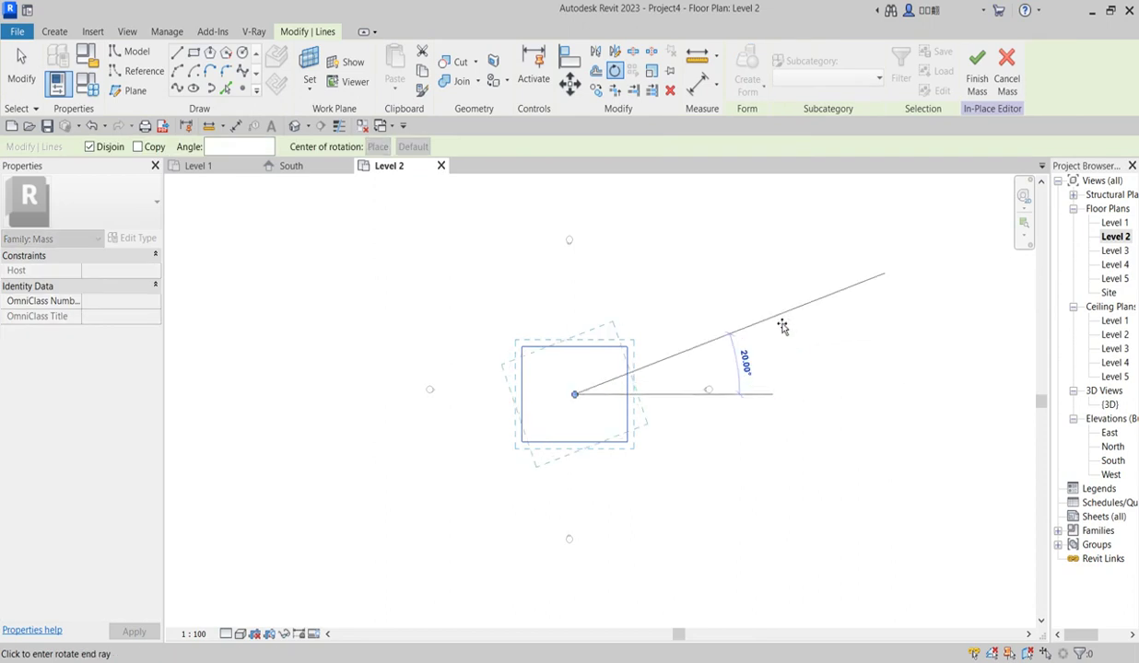
type("15")
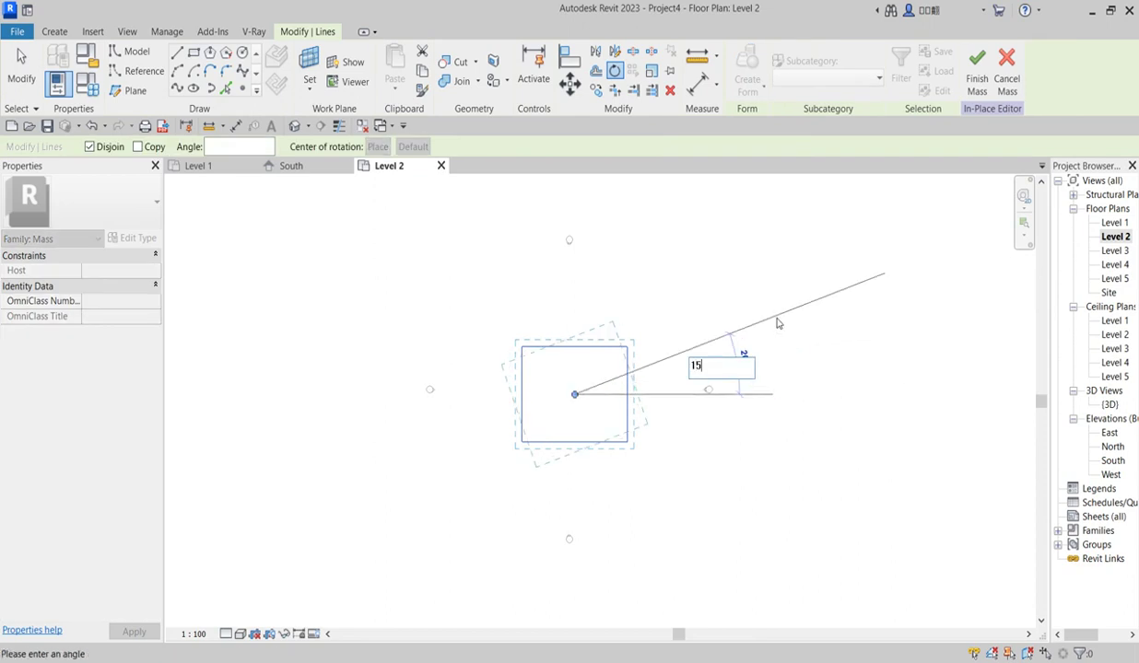
key("Return")
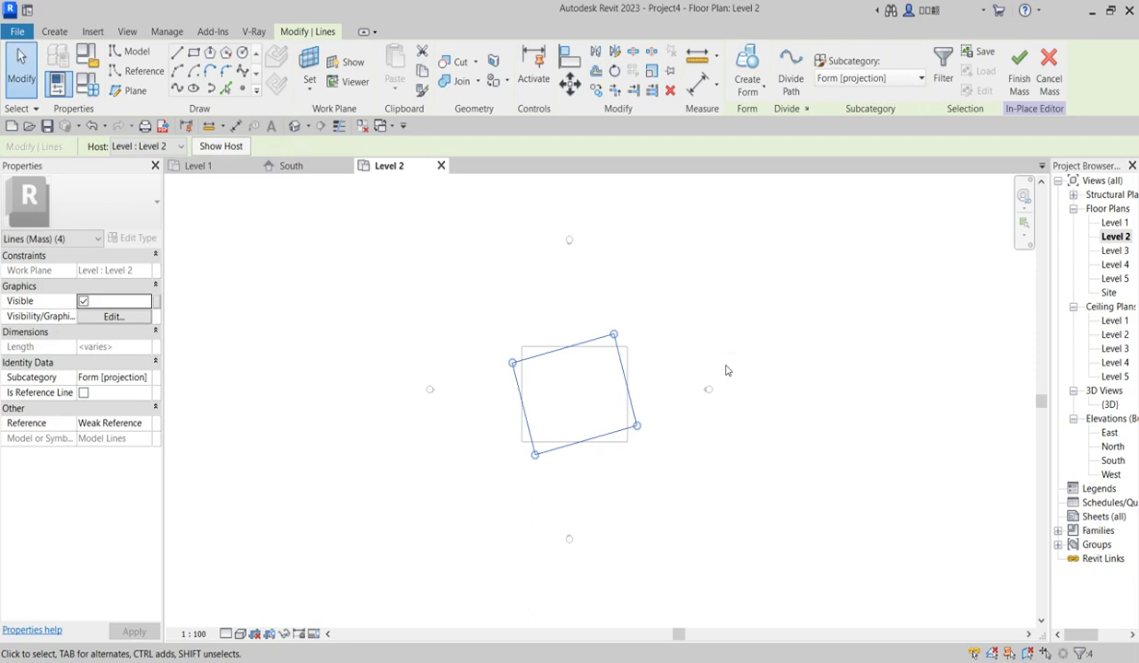
left_click(731, 370)
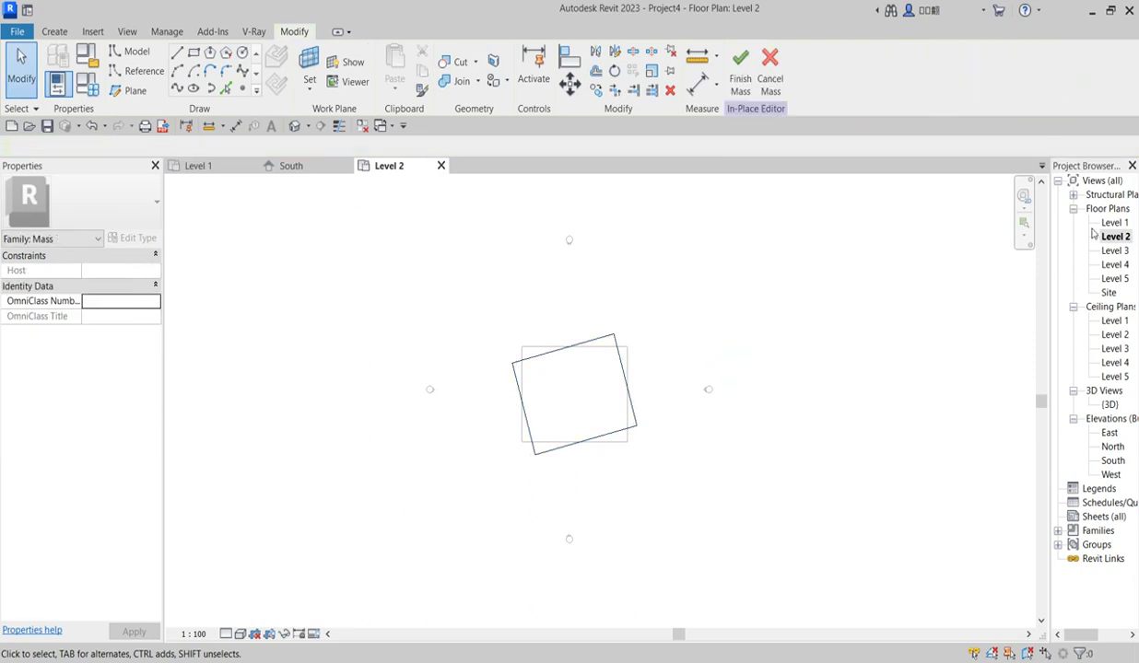
Step: Sketch a smaller rectangle on the Level 3 plan inside the lower outline, then exit drawing
double_click(1114, 250)
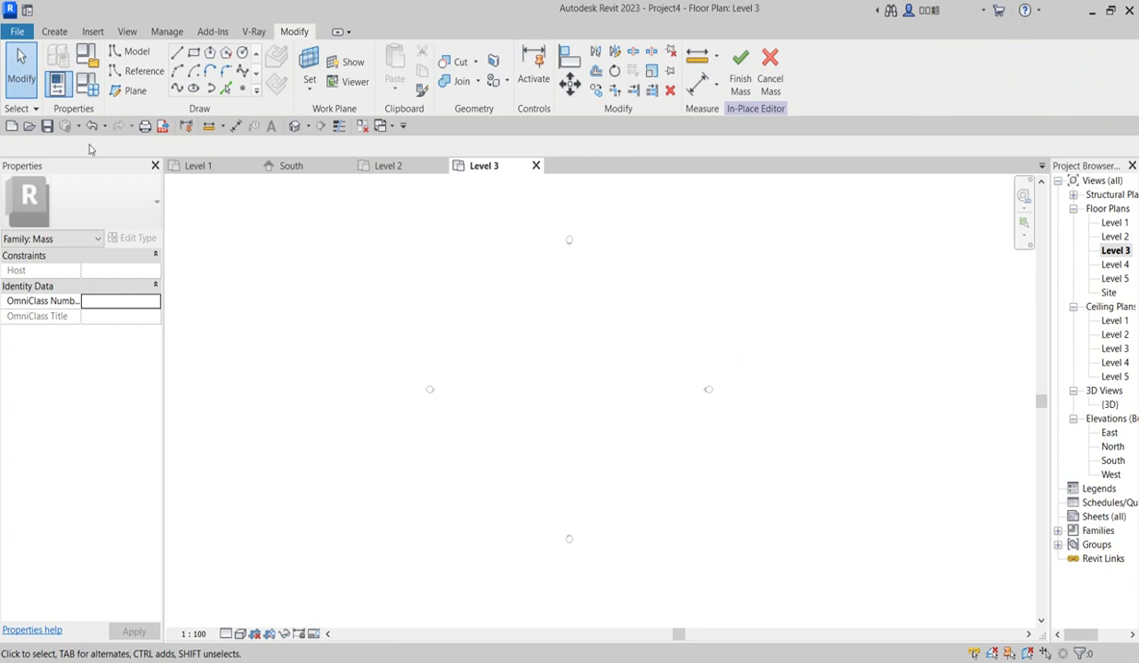
left_click(193, 53)
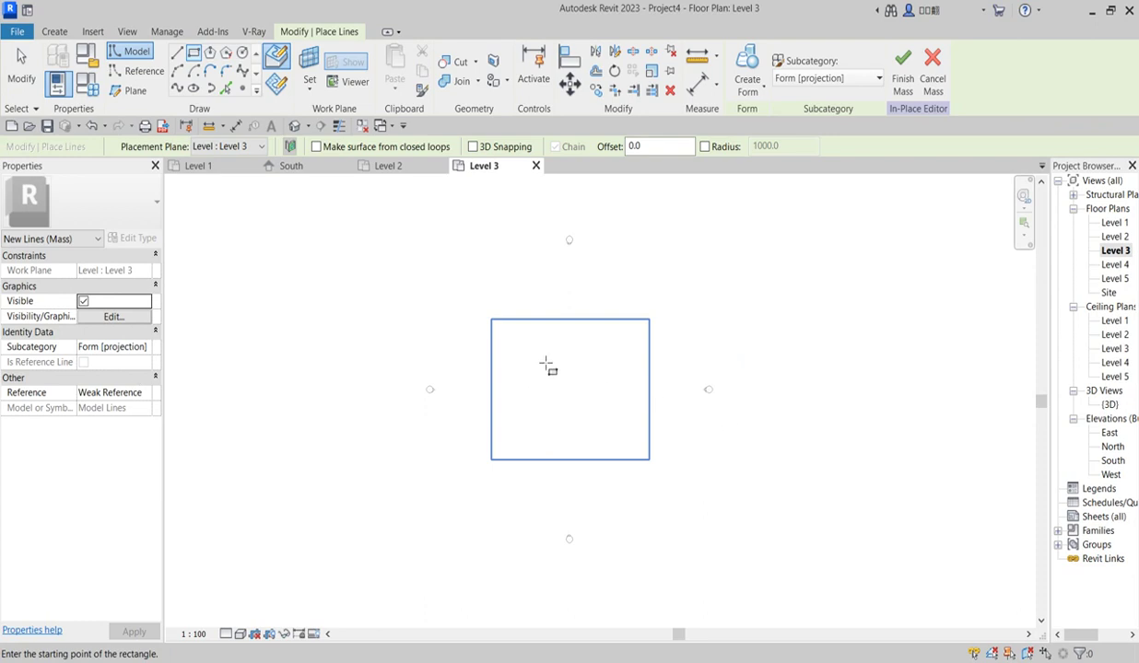
left_click(529, 350)
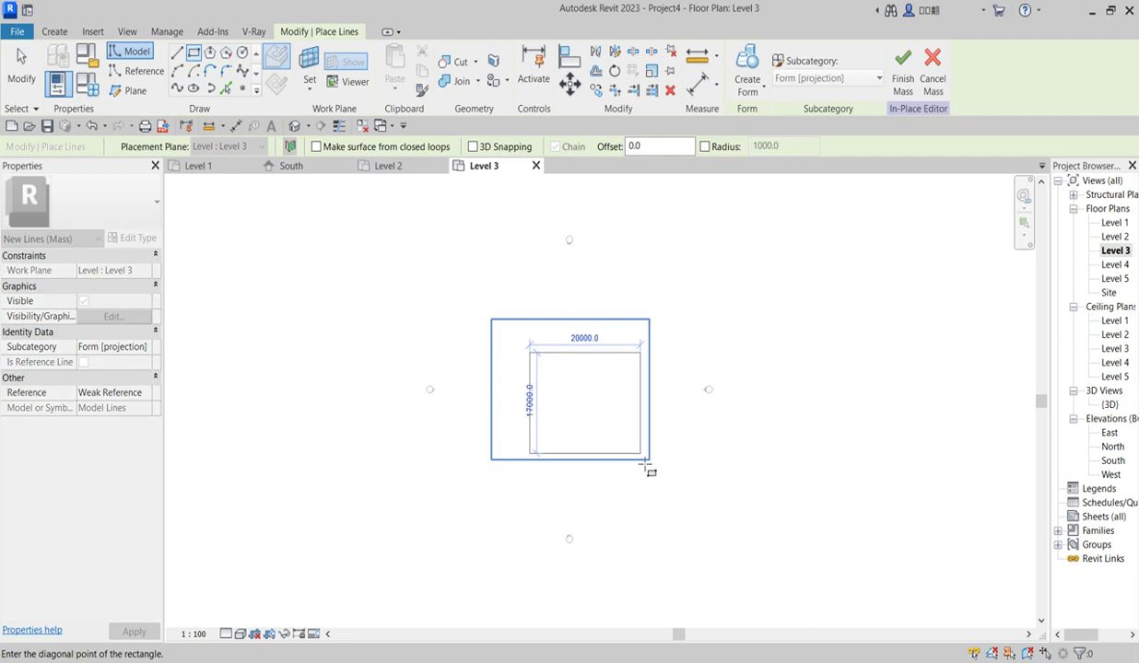
left_click(635, 442)
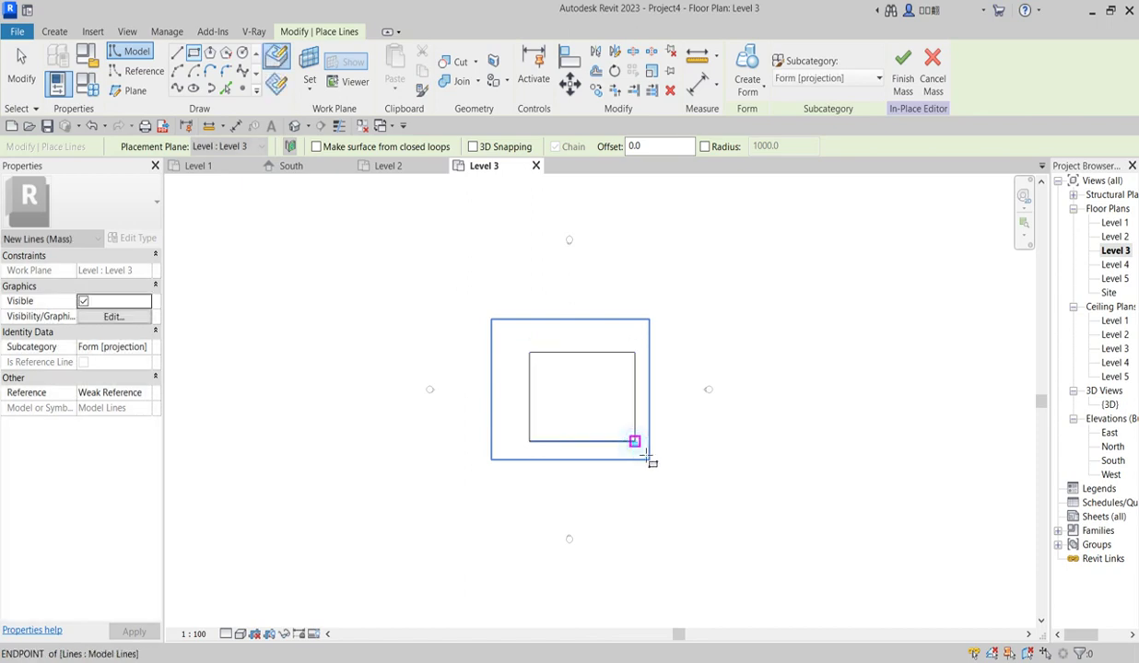
right_click(719, 310)
left_click(752, 319)
right_click(685, 303)
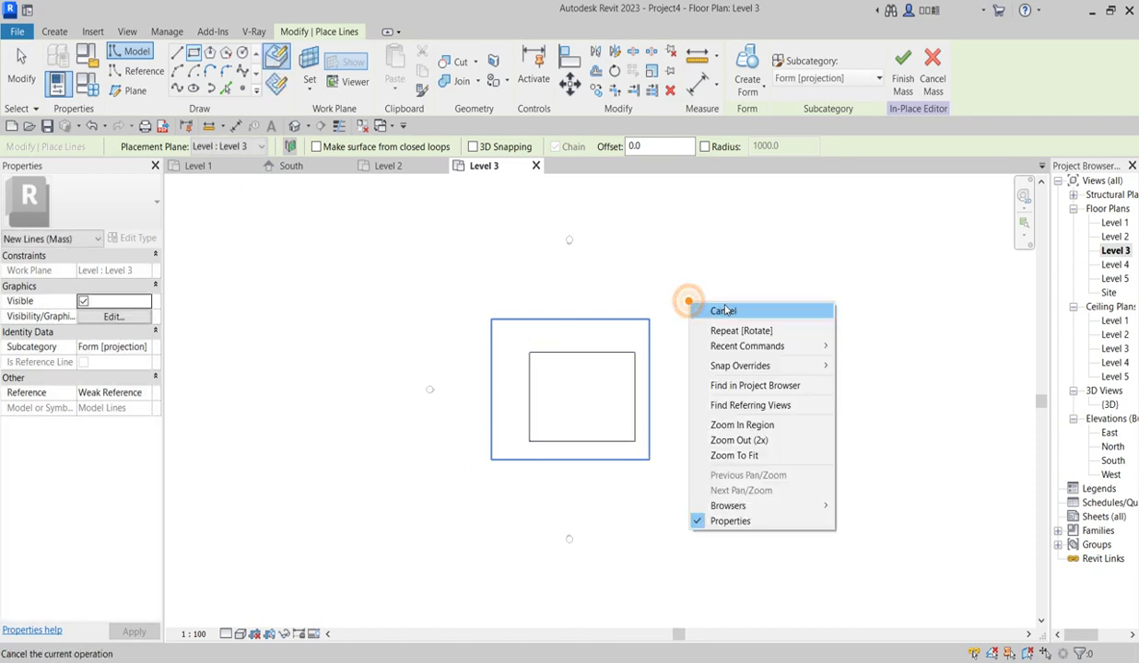
left_click(722, 307)
Step: Rotate the Level 3 rectangle 30° about its centre, then open the Level 4 plan
left_click_drag(484, 304, 673, 497)
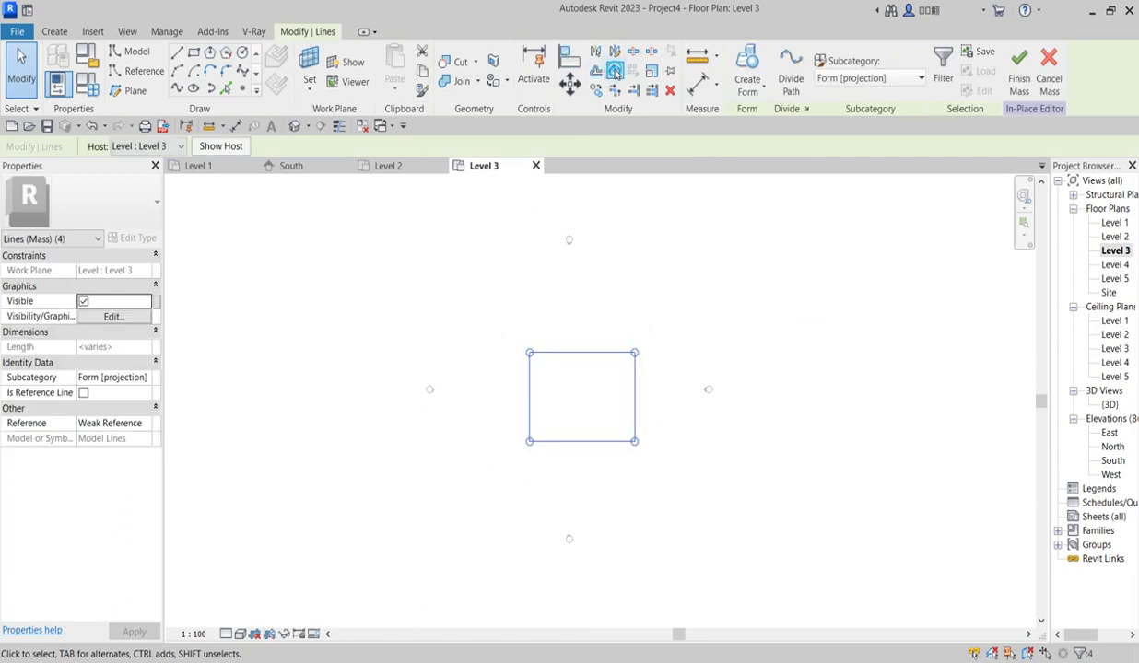
left_click(614, 71)
left_click(777, 397)
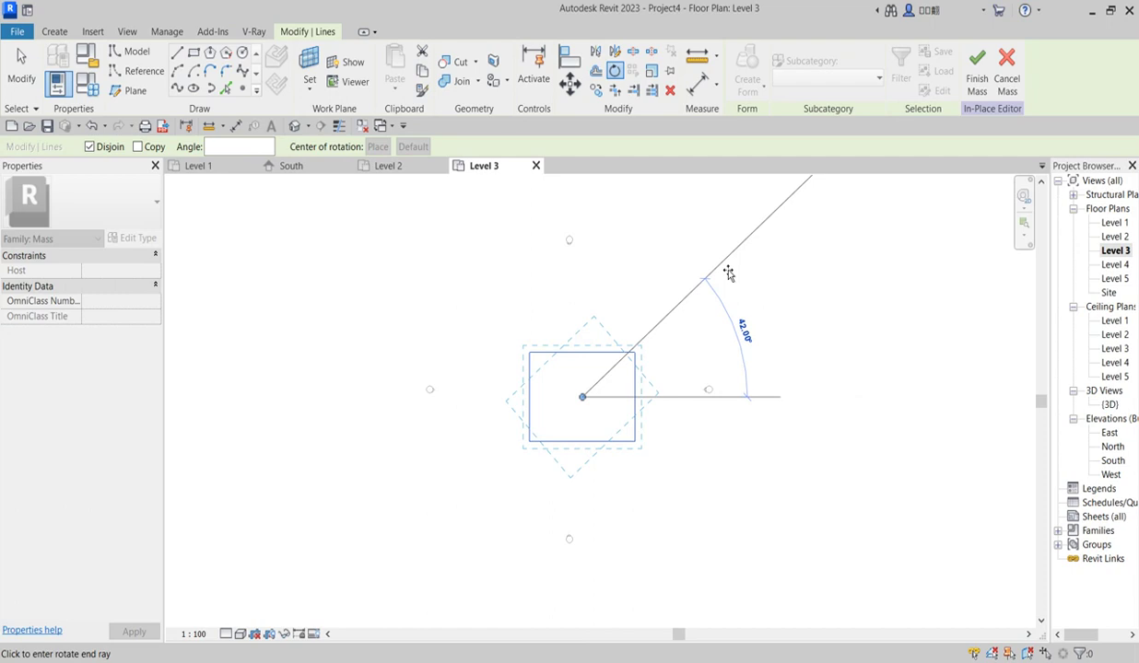
type("30")
key("Return")
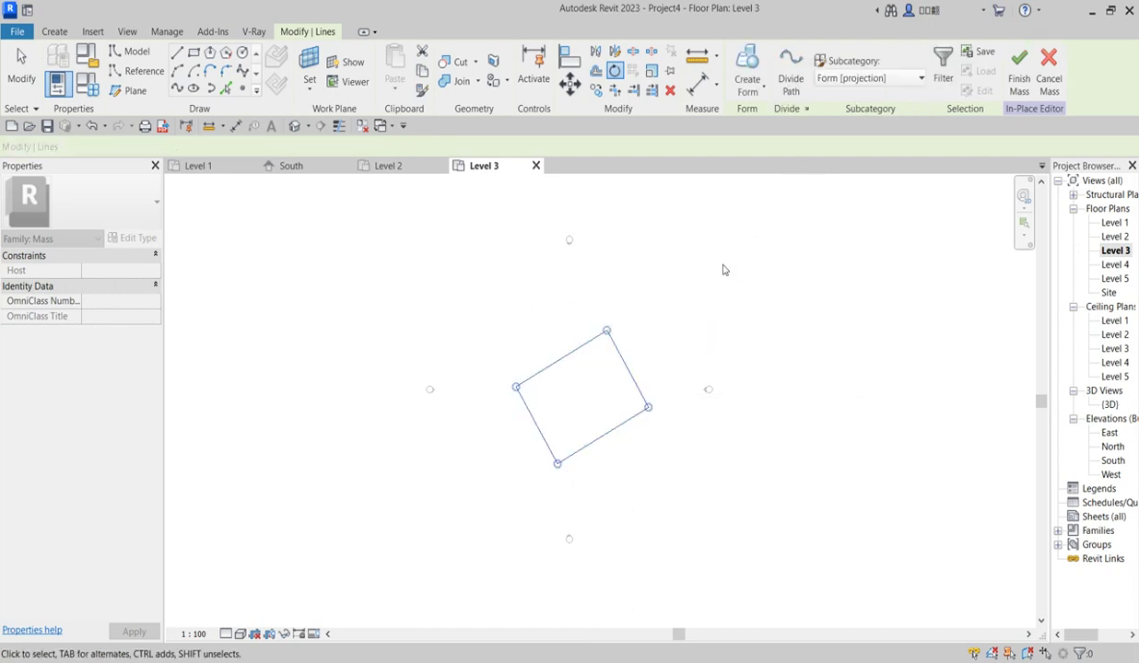
double_click(1114, 264)
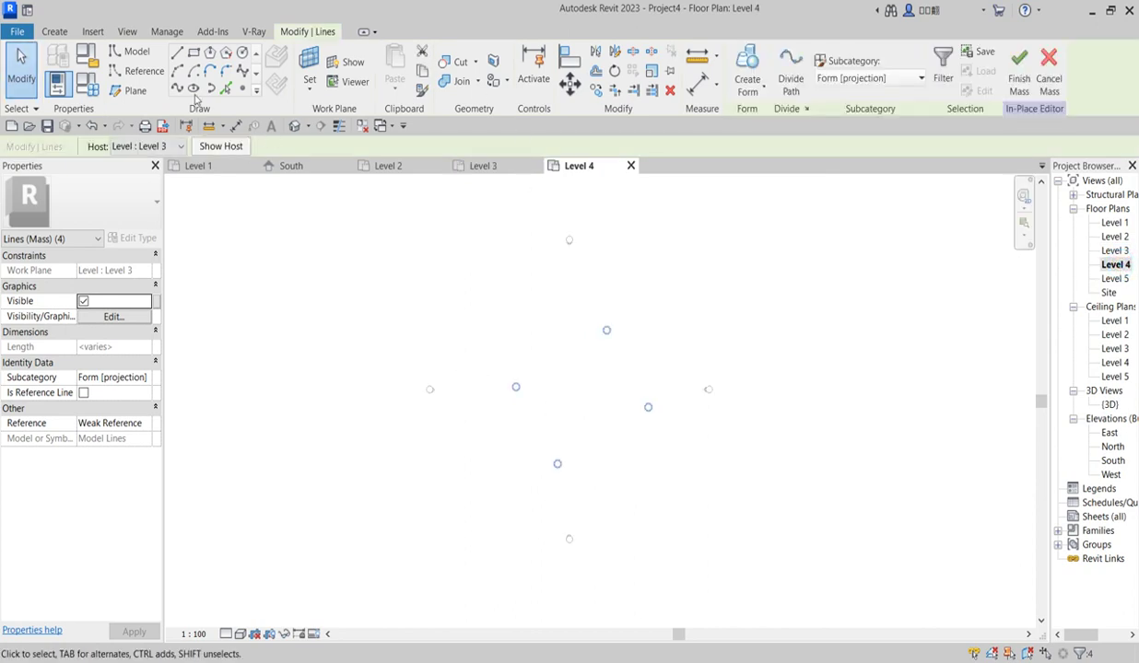
Step: Draw an 18000 by 15000 rectangle on the Level 4 plan and cancel drawing
left_click(193, 55)
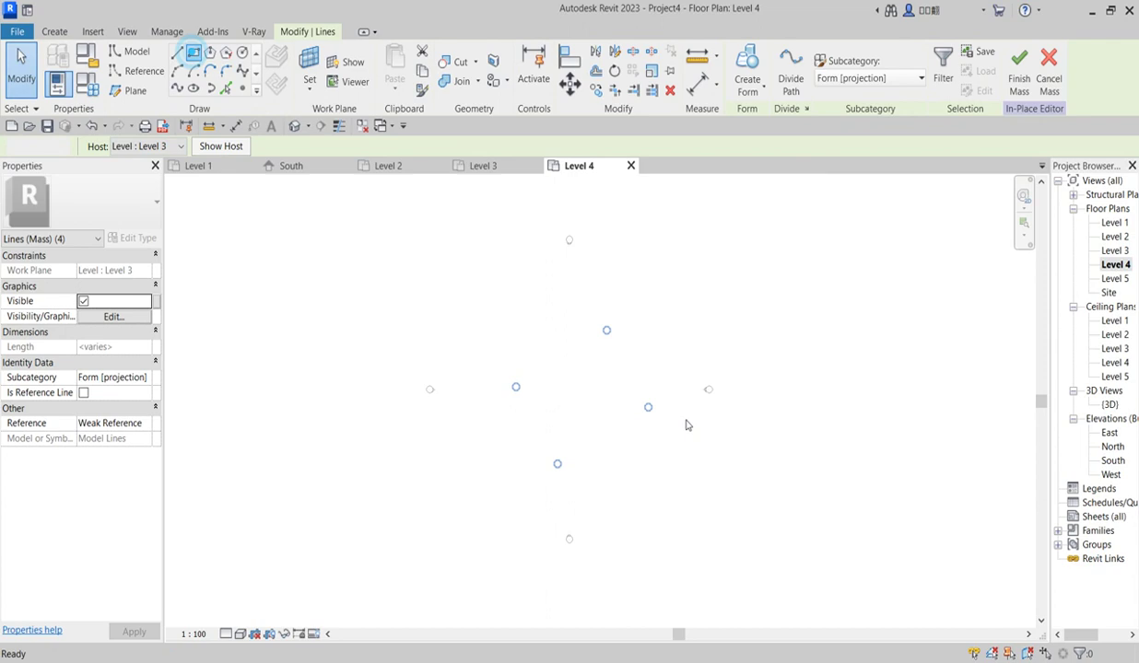
left_click(491, 320)
left_click(648, 459)
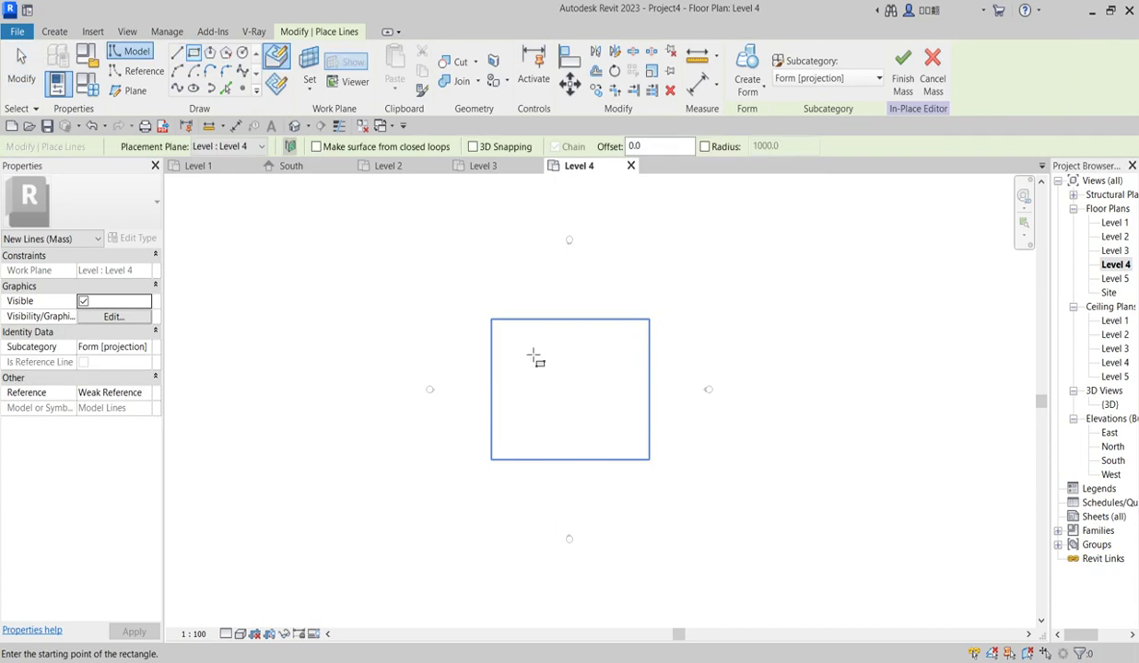
left_click(524, 347)
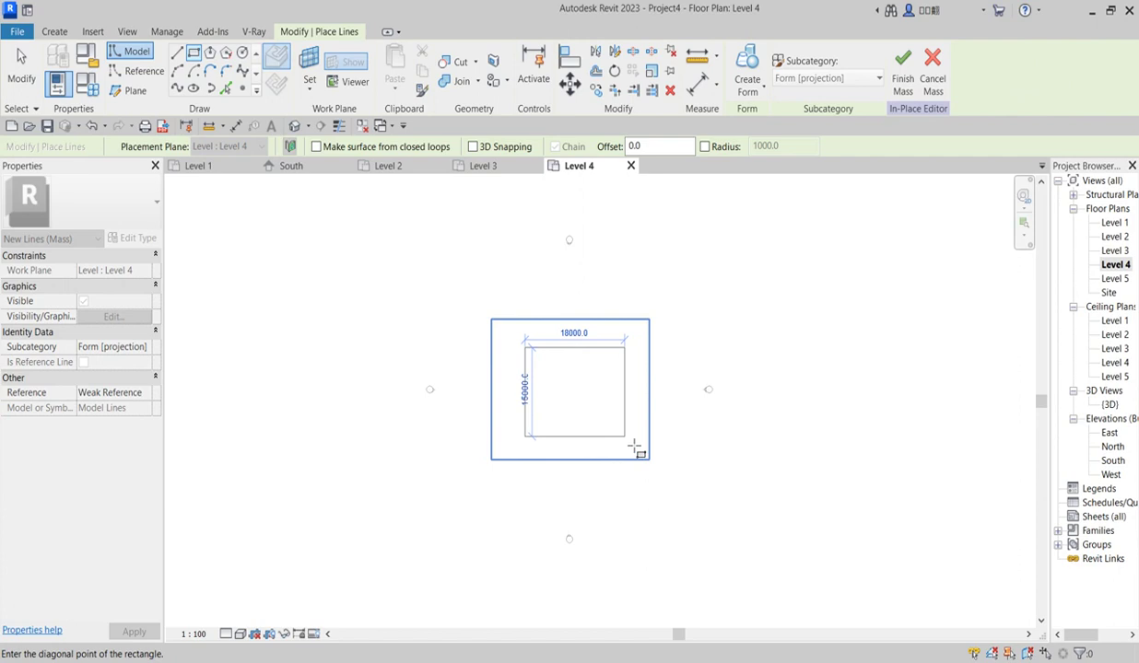
left_click(636, 449)
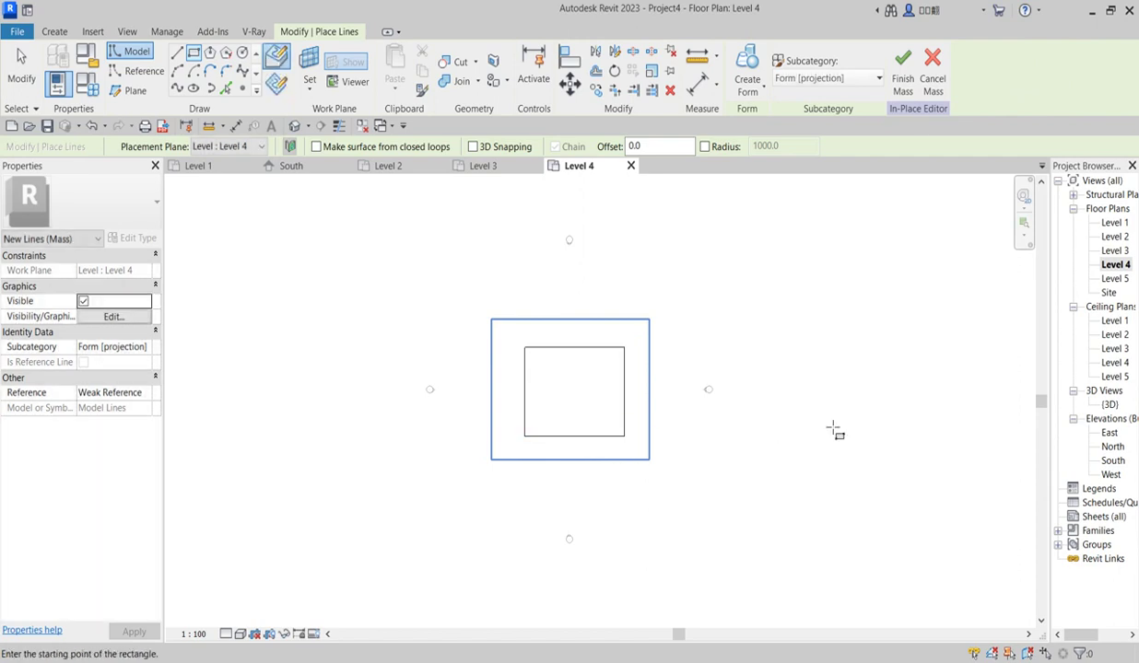
right_click(729, 237)
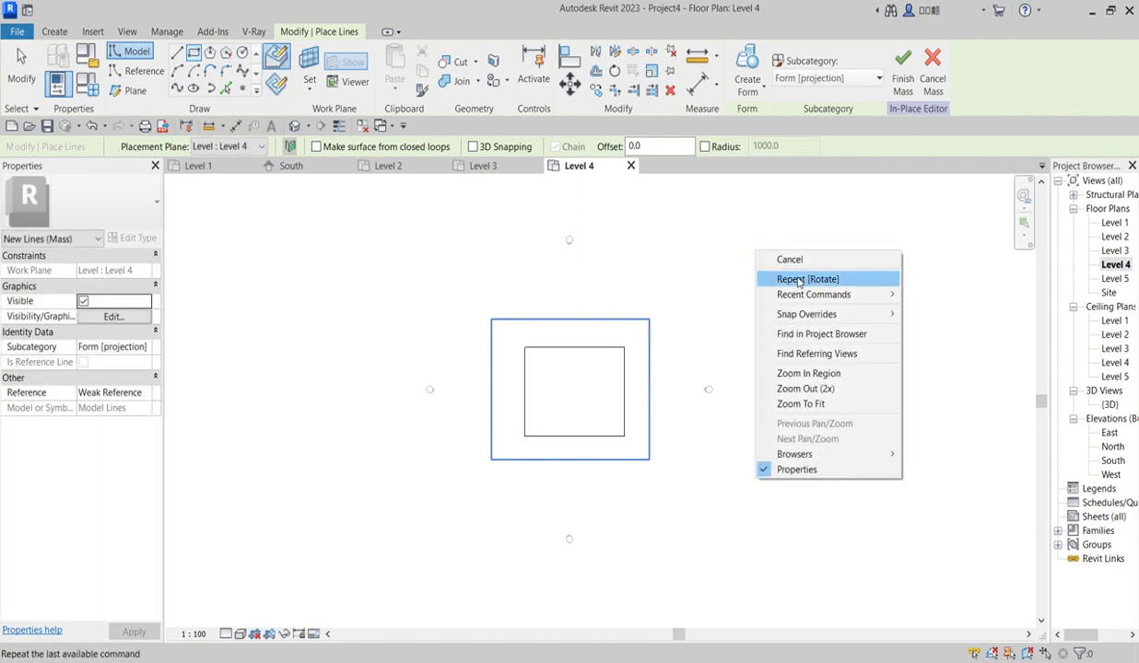
left_click(774, 250)
Step: Rotate the Level 4 rectangle about 43° and clear the selection
left_click(491, 310)
left_click_drag(500, 317, 660, 462)
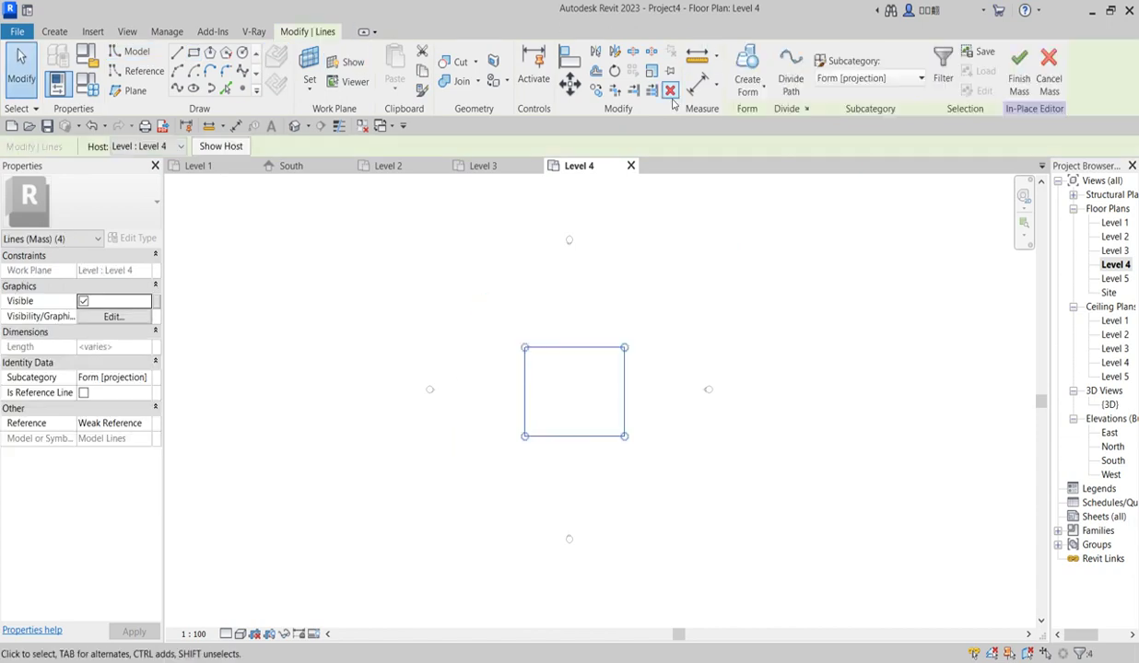
left_click(615, 71)
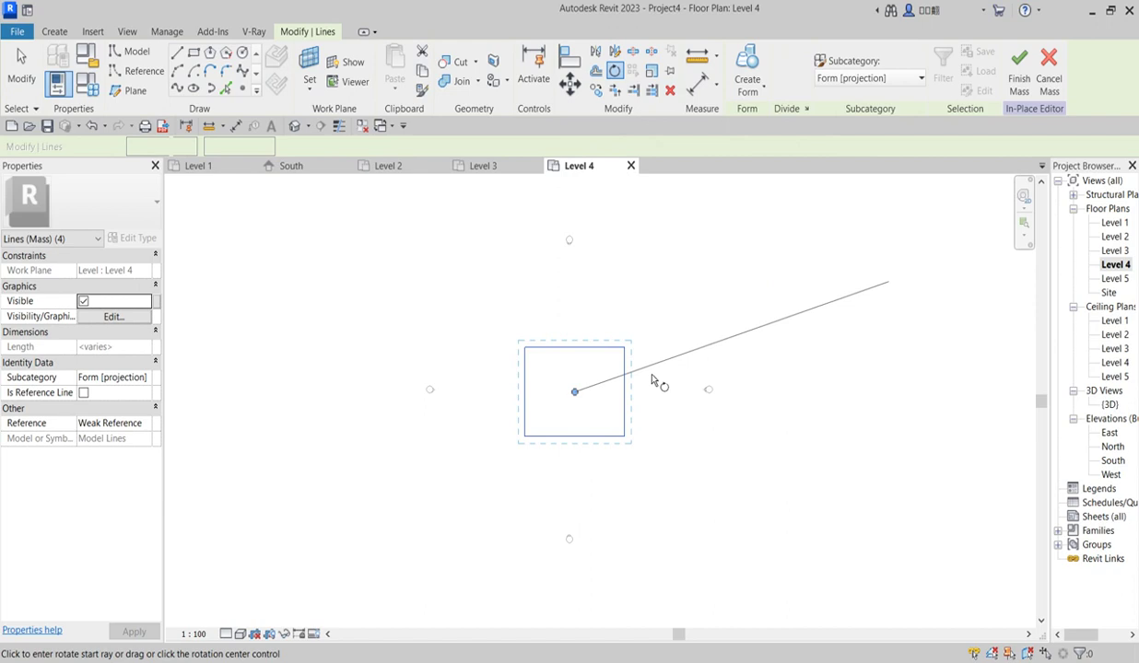
left_click(665, 390)
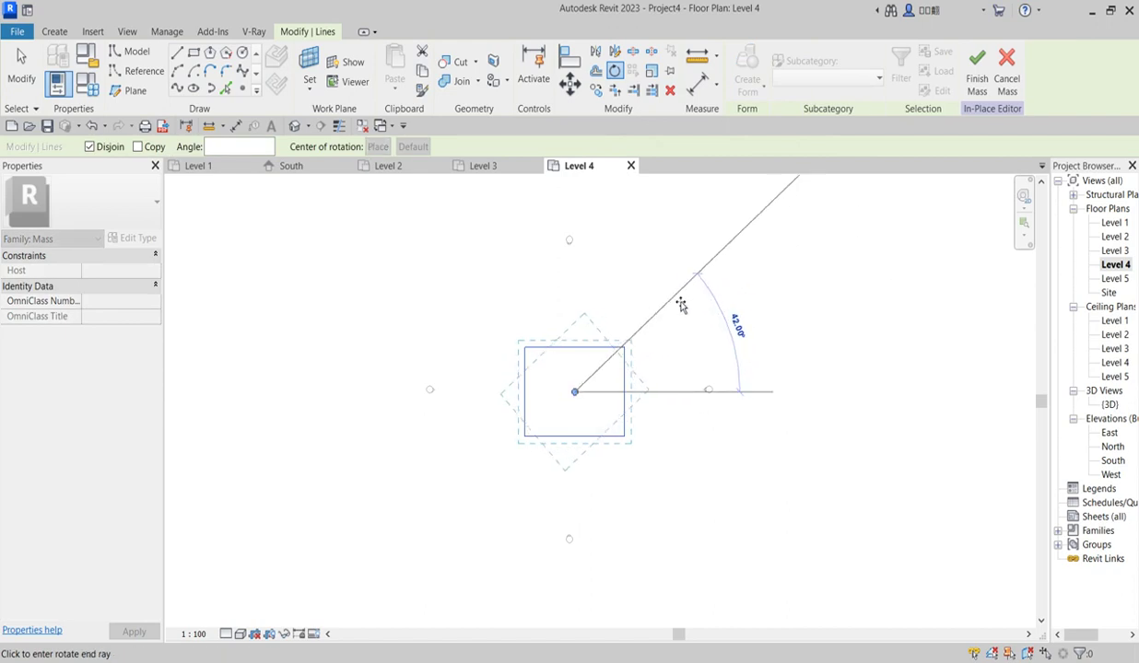
left_click(675, 299)
left_click(777, 403)
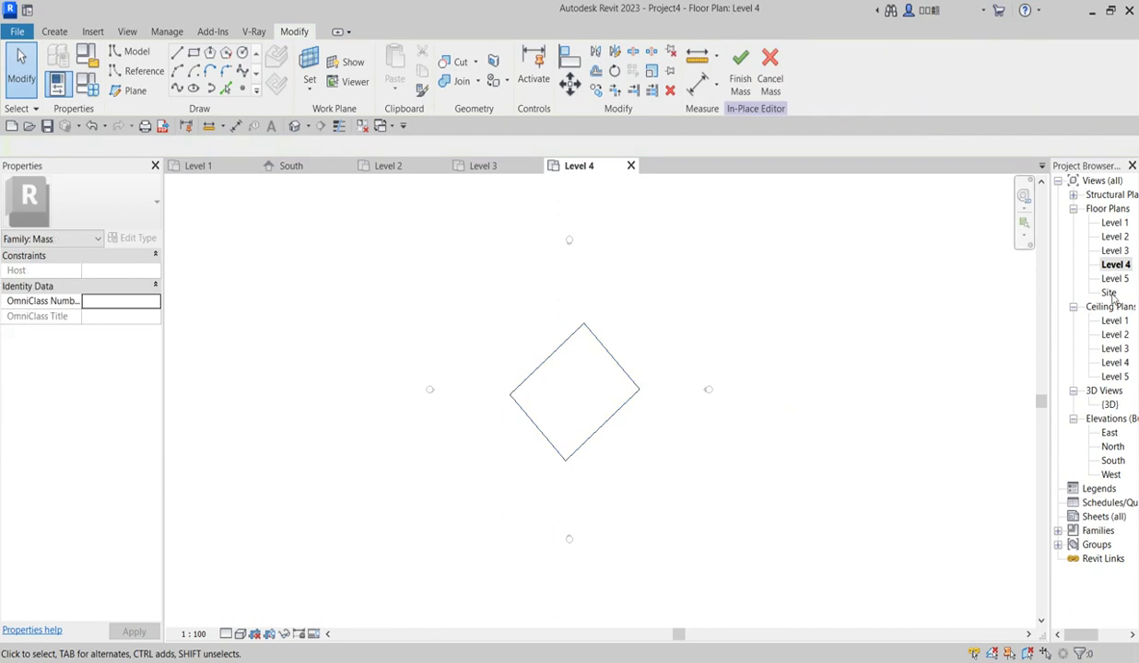
Step: In the 3D view, select all sixteen stacked profile lines
double_click(1108, 405)
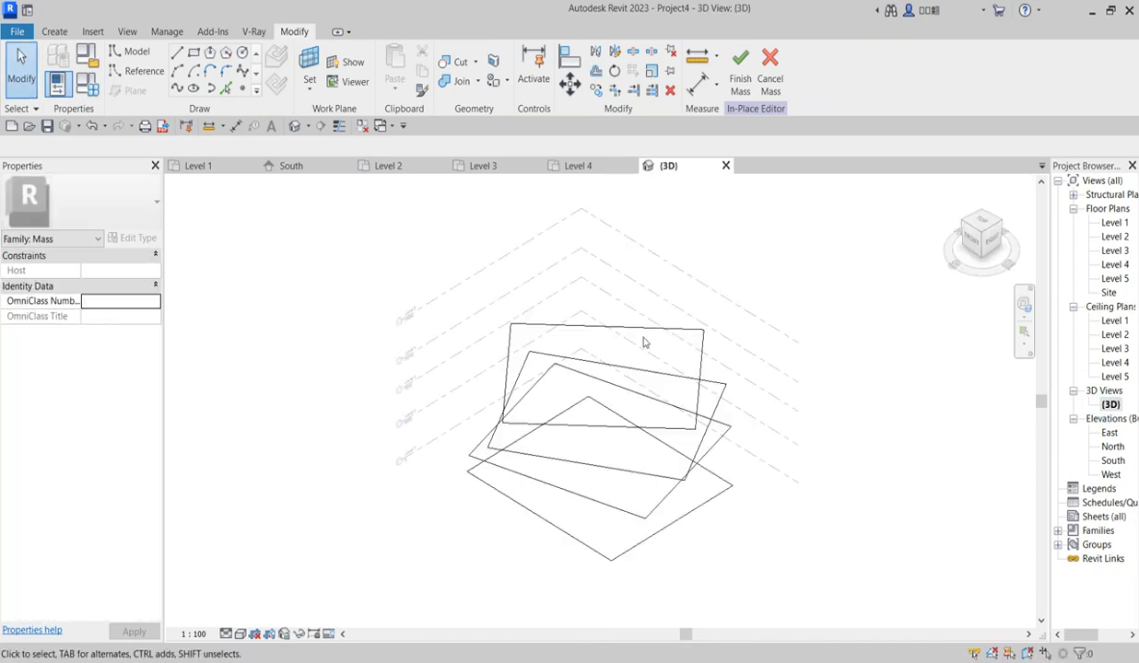
scroll(643, 341, "down", 3)
left_click_drag(471, 247, 712, 551)
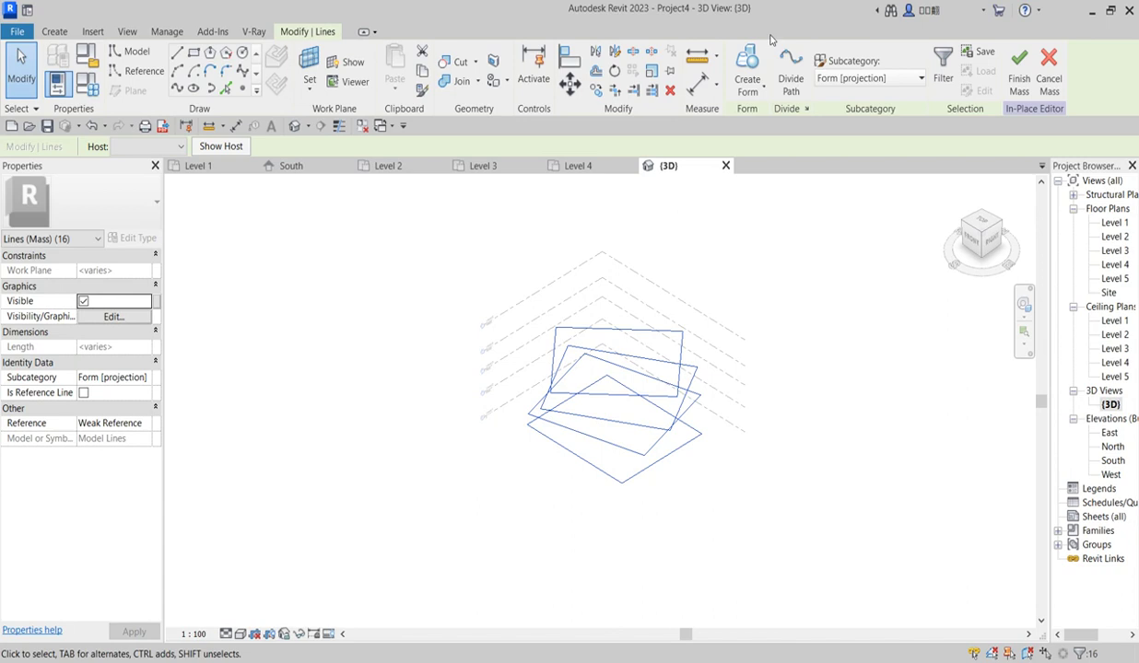
left_click(746, 62)
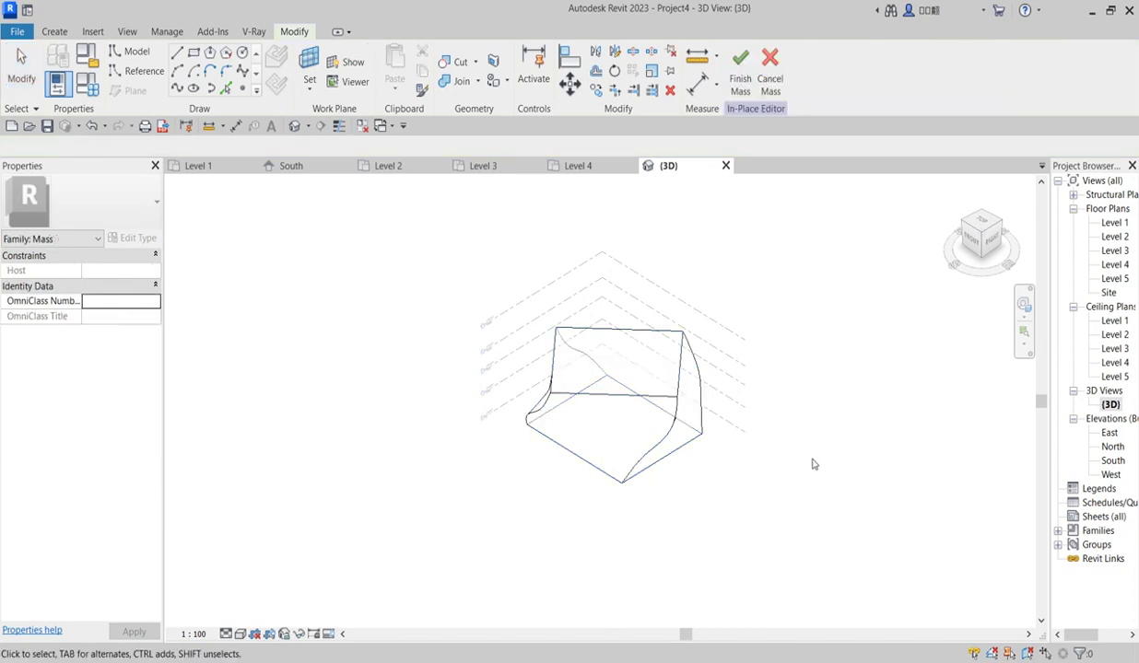
scroll(675, 419, "up", 1)
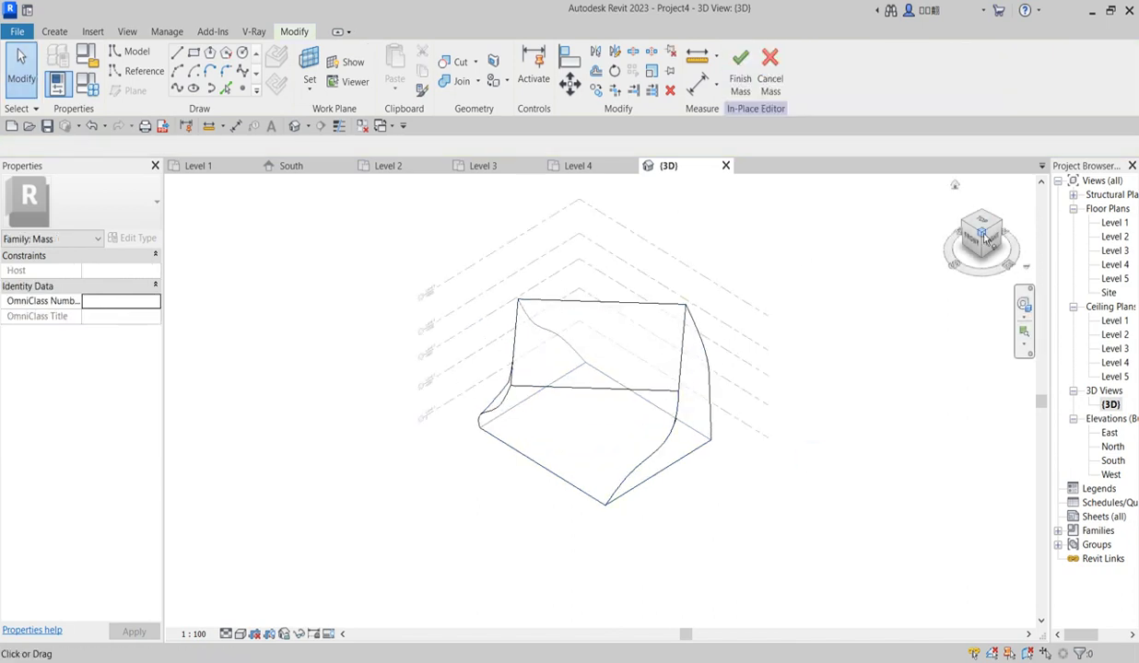
mouse_move(986, 235)
left_mouse_down()
mouse_move(796, 282)
mouse_move(870, 318)
mouse_move(967, 228)
mouse_move(216, 184)
mouse_move(203, 208)
mouse_move(827, 221)
mouse_move(737, 224)
mouse_move(631, 198)
mouse_move(689, 264)
mouse_move(892, 224)
mouse_move(917, 205)
left_mouse_up()
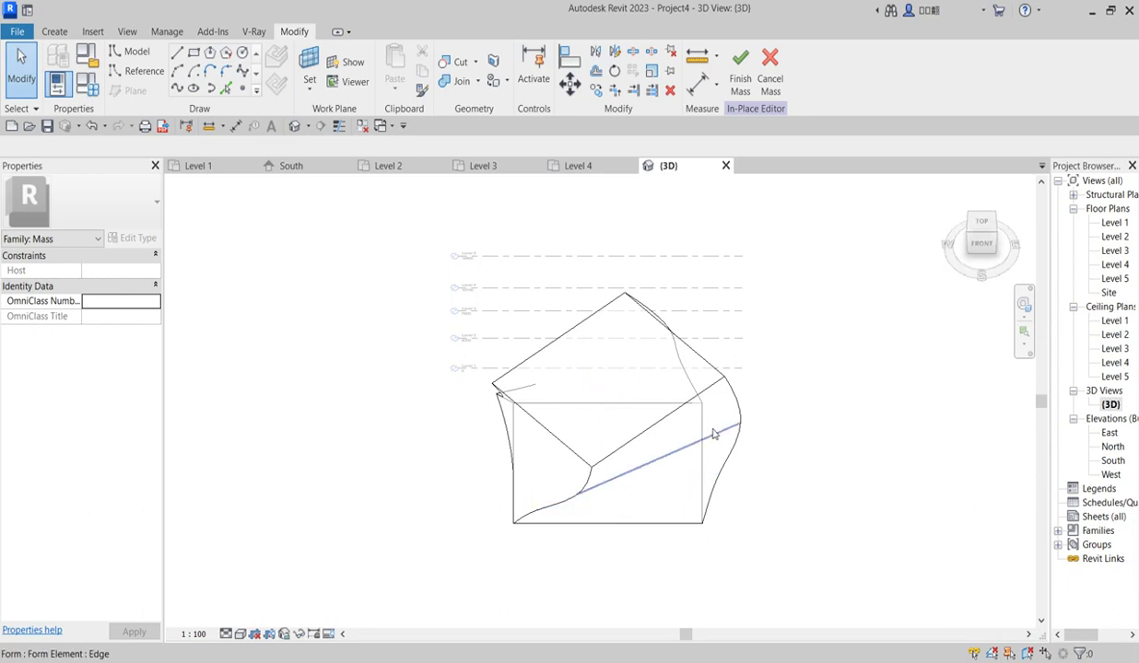
left_click(689, 415)
left_click(941, 228)
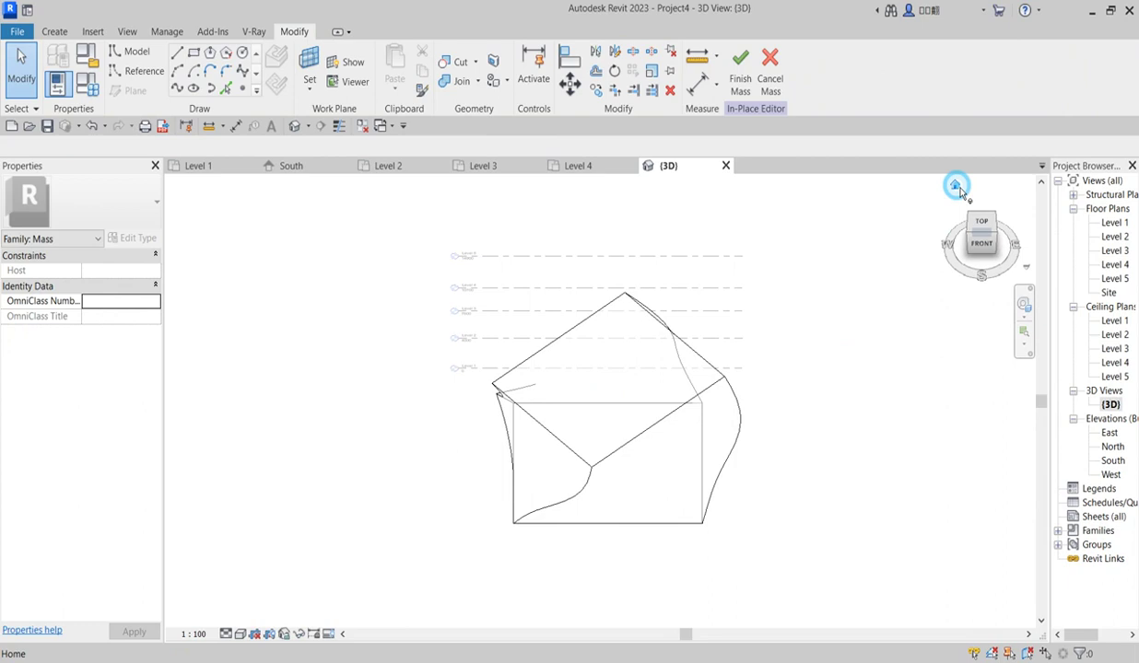
left_click(957, 187)
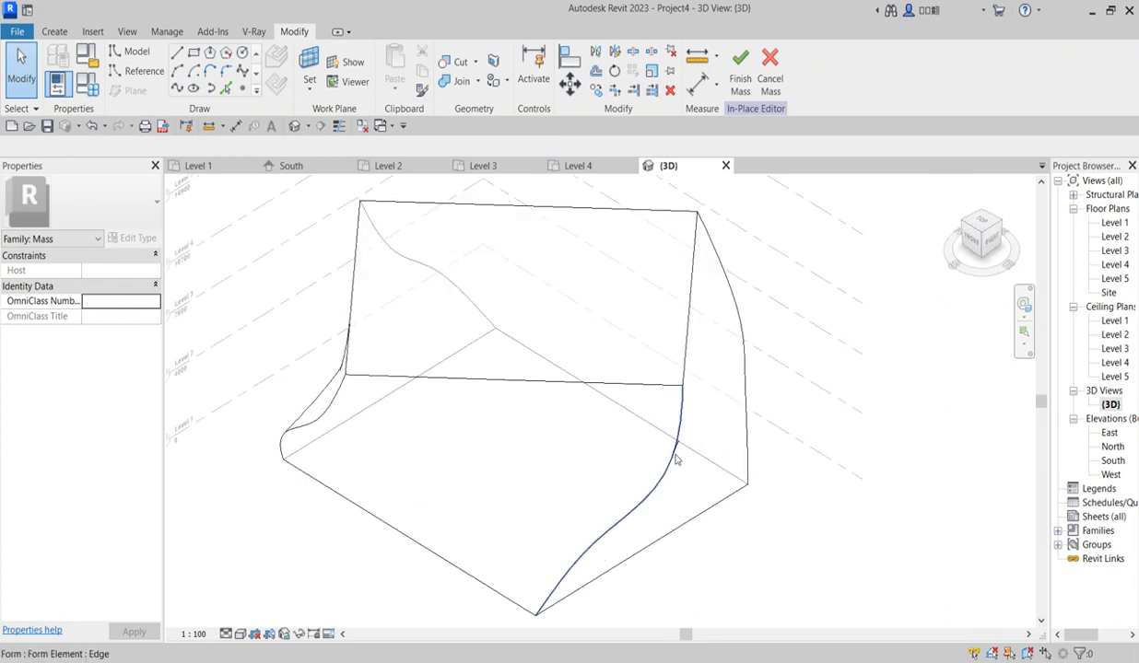
scroll(676, 460, "down", 3)
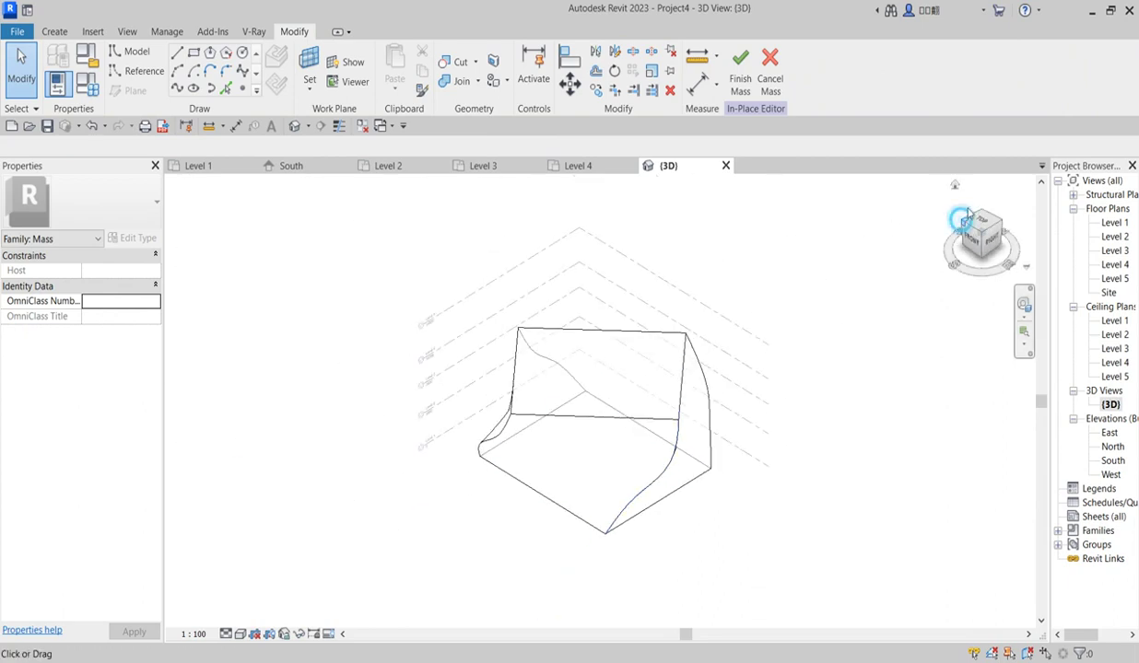
left_click_drag(965, 216, 958, 230)
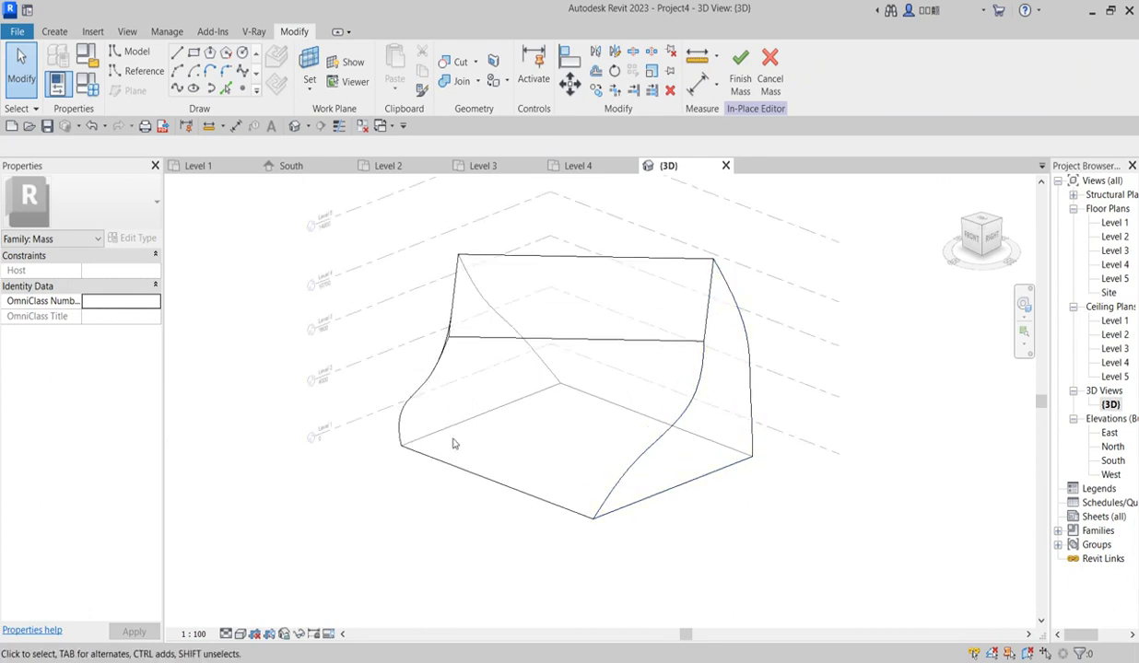
middle_click_drag(452, 444, 350, 507)
scroll(599, 321, "up", 2)
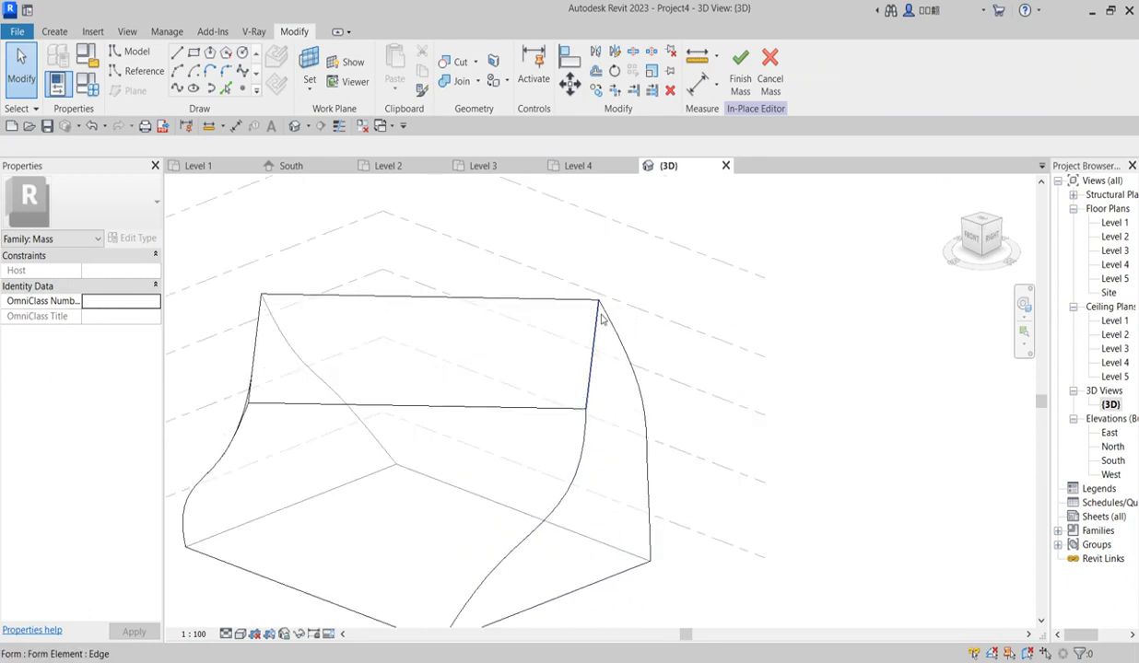